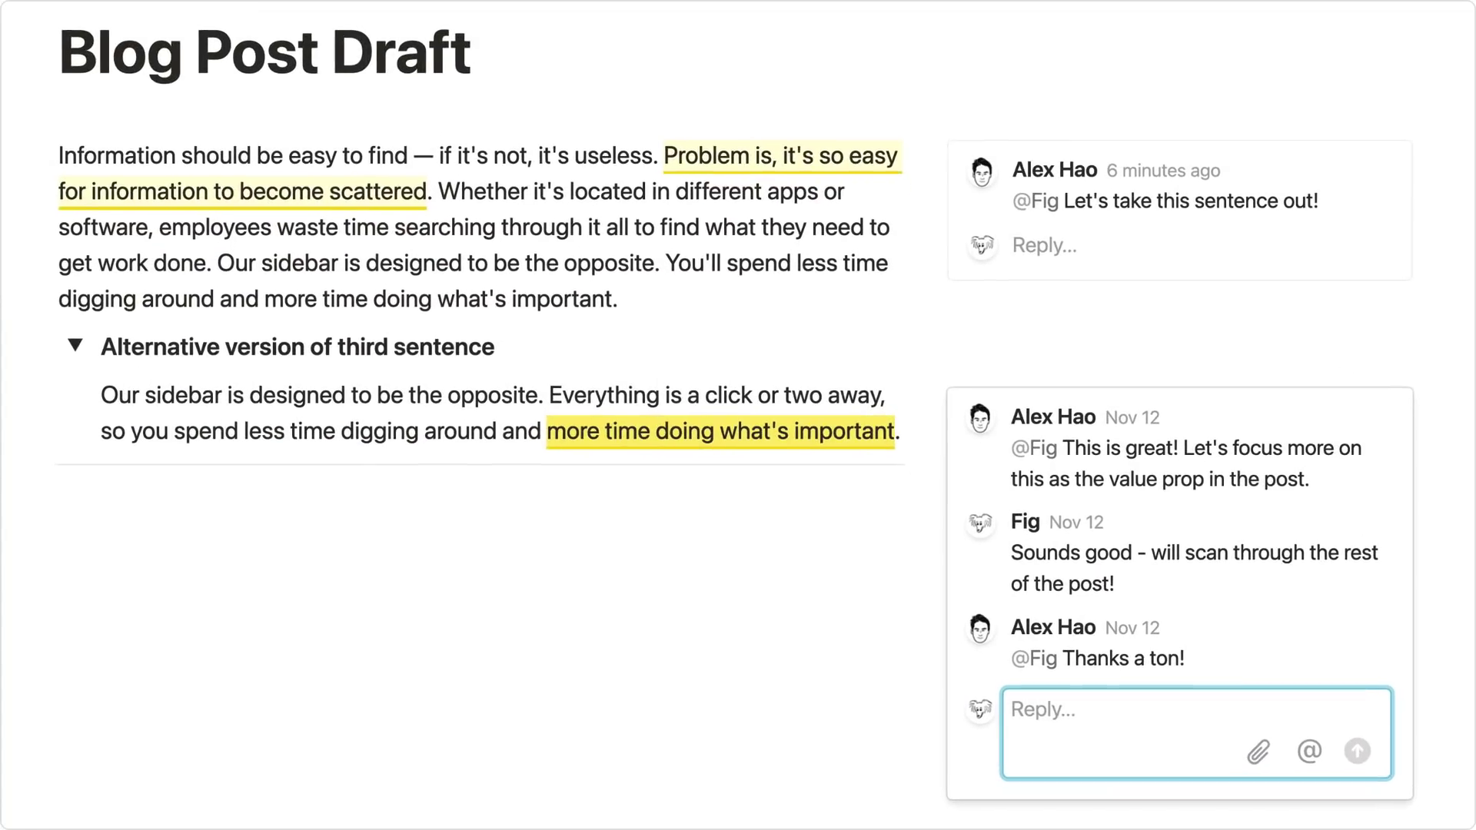
Post 'You're welcome!' as a reply in the Blog Post Draft's three-comment thread
text(You're wel)
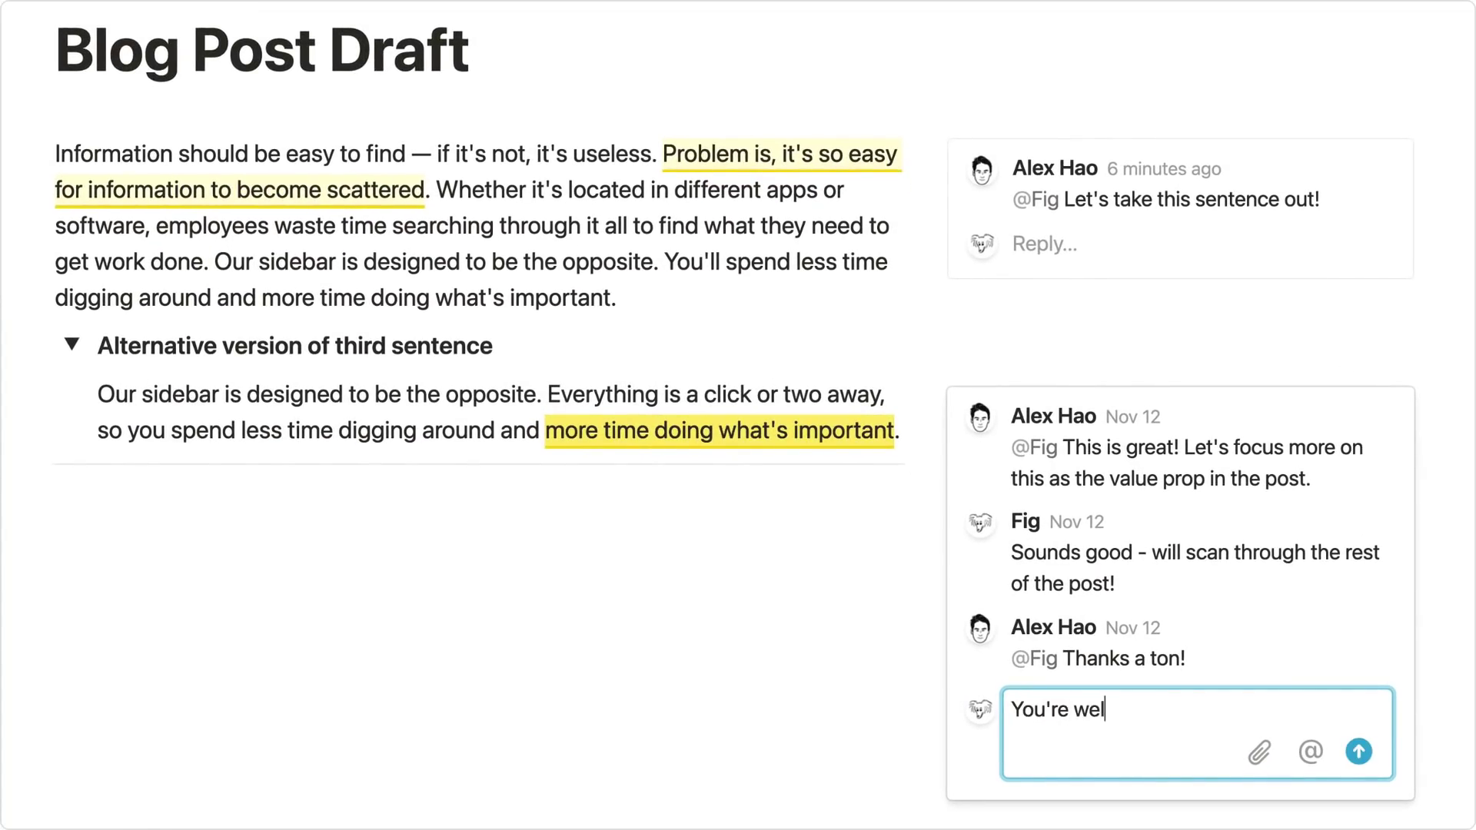
text(come!)
key(Return)
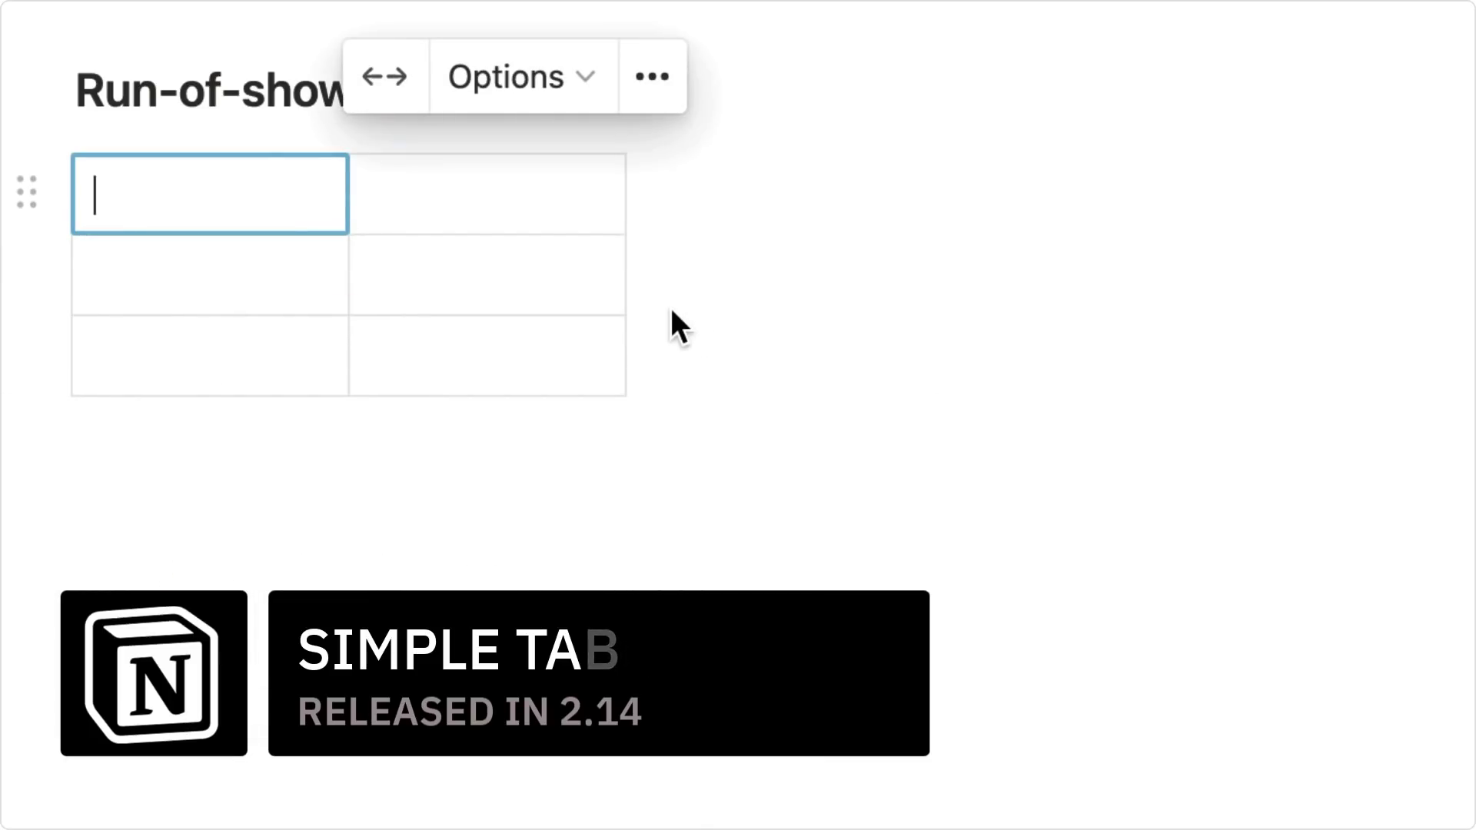
Expand the Run-of-show table to four columns and five rows, then fit it to page width
drag(655, 303, 1143, 302)
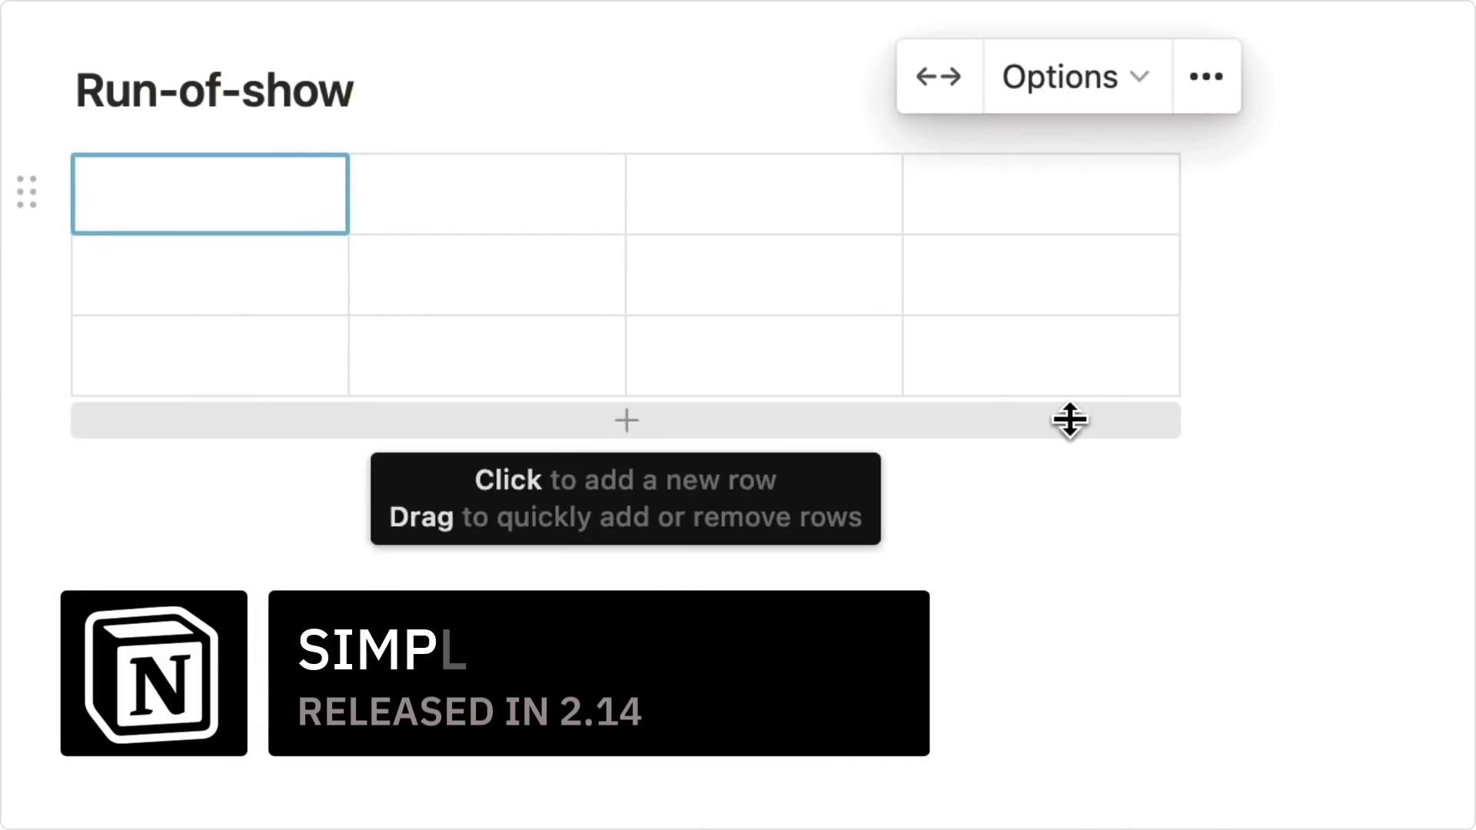
drag(1071, 420, 1078, 557)
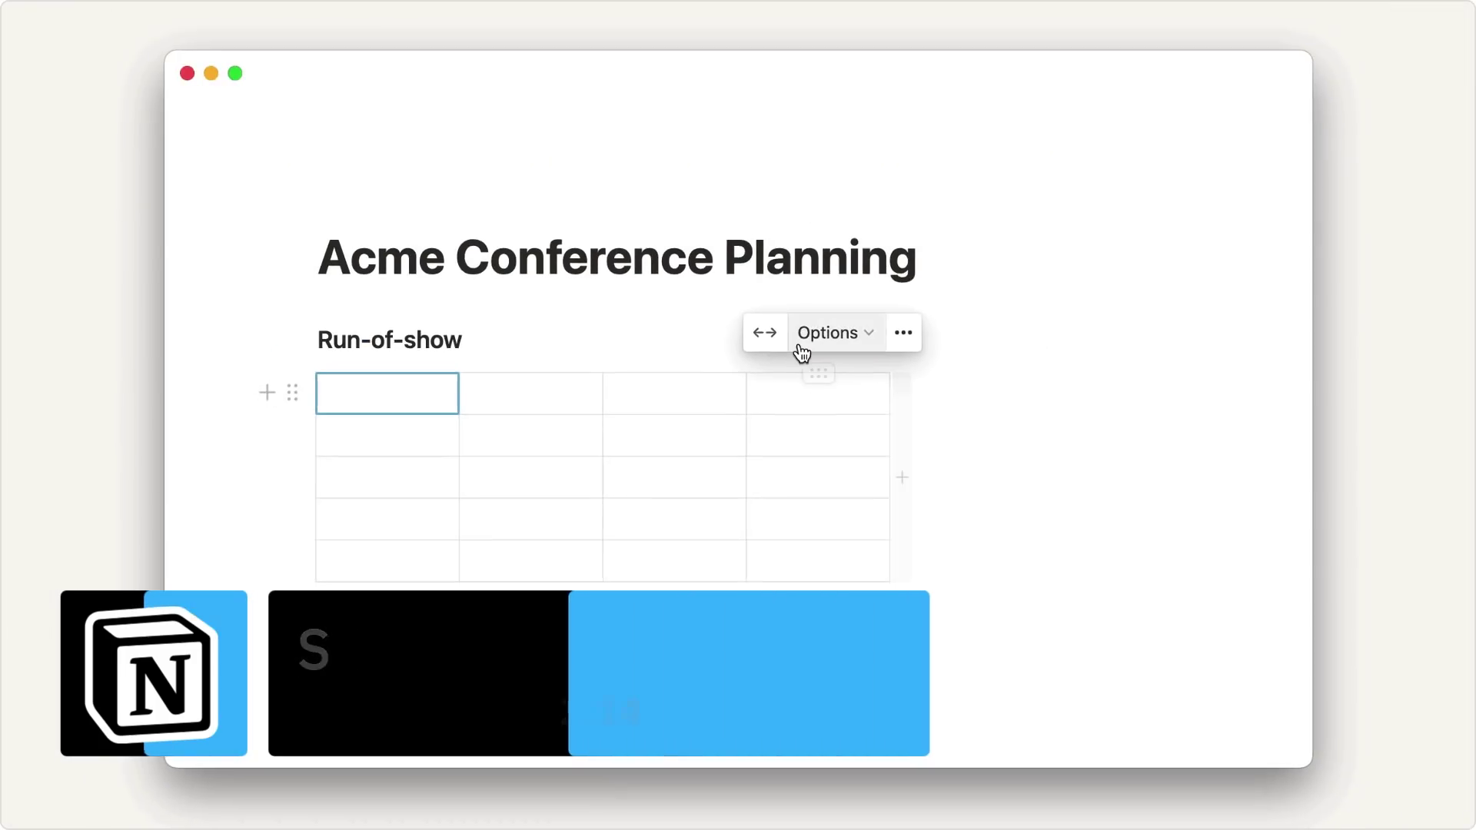
click(771, 336)
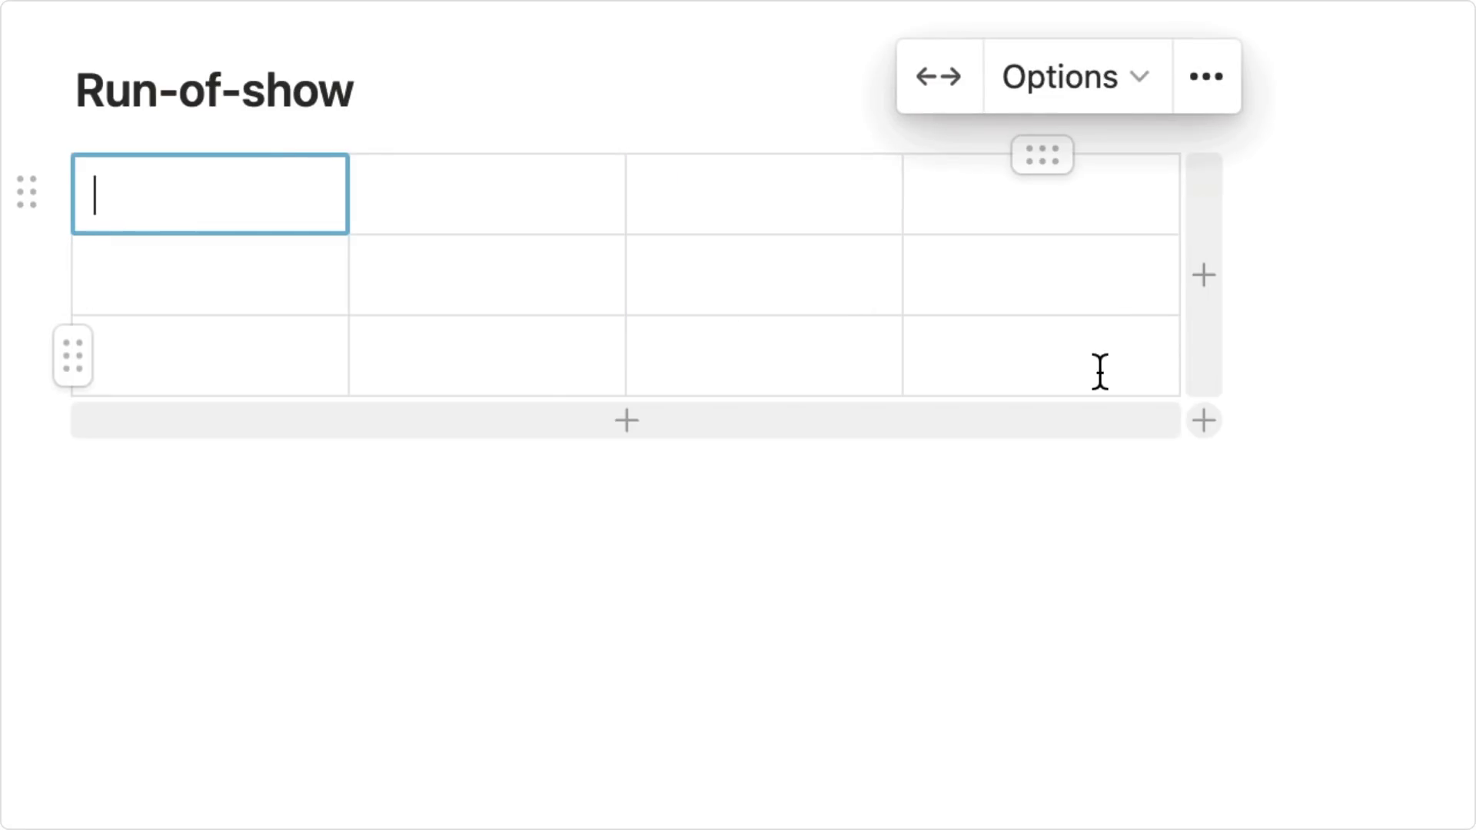
drag(1071, 419, 1066, 557)
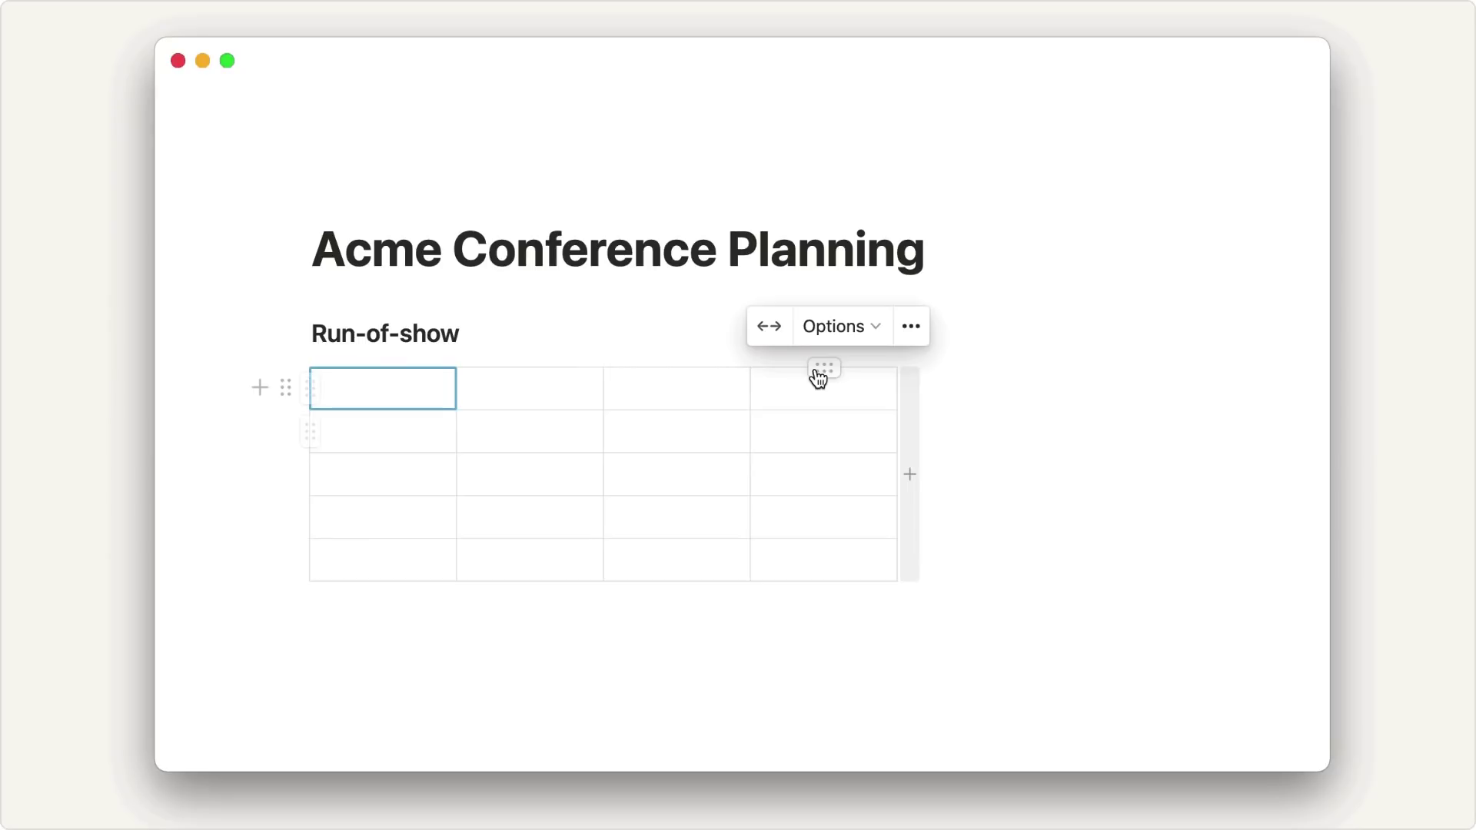
click(778, 345)
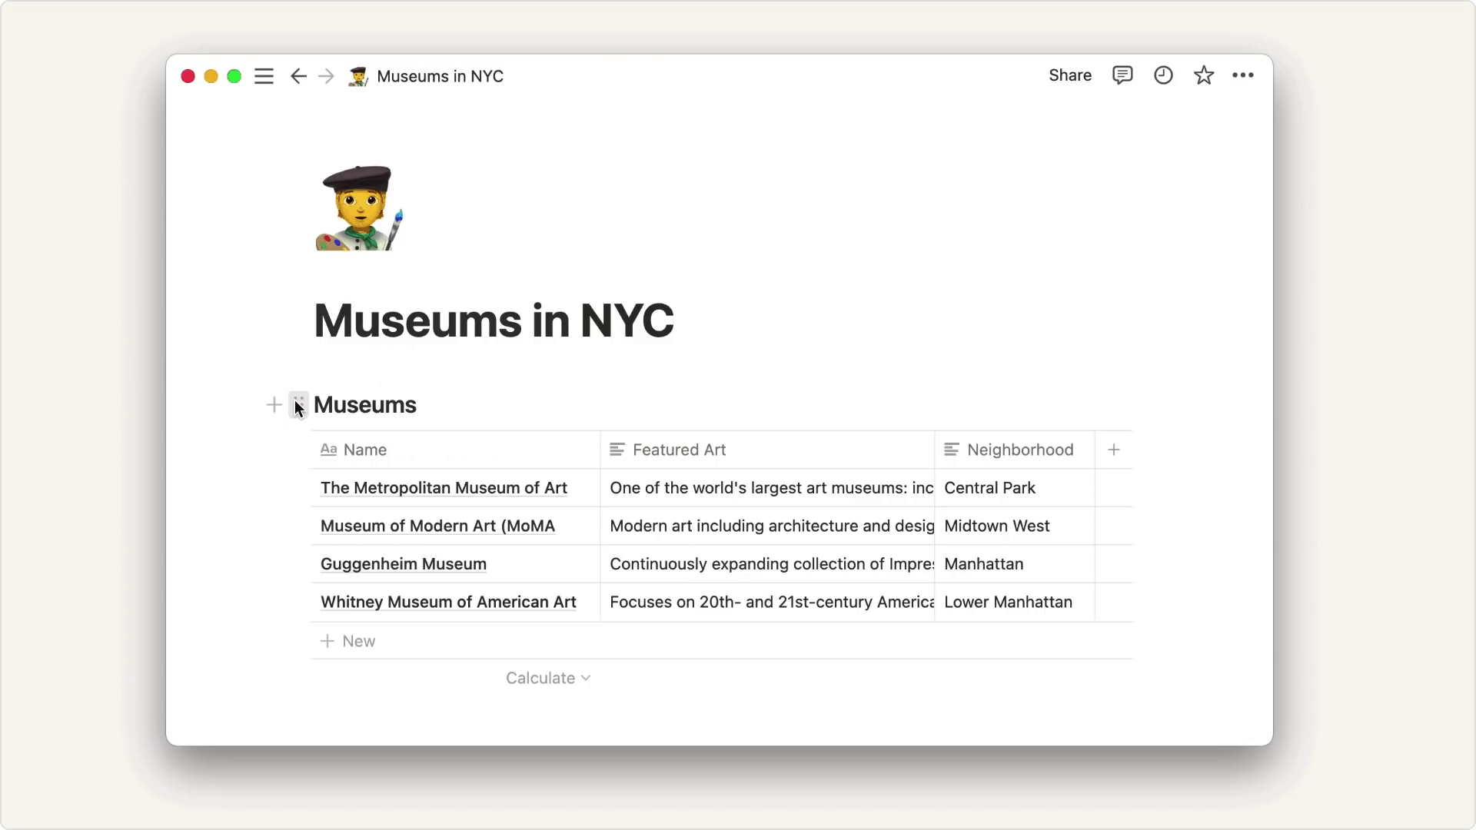
Convert the Museums database into a simple table, then turn it back into a database
click(298, 406)
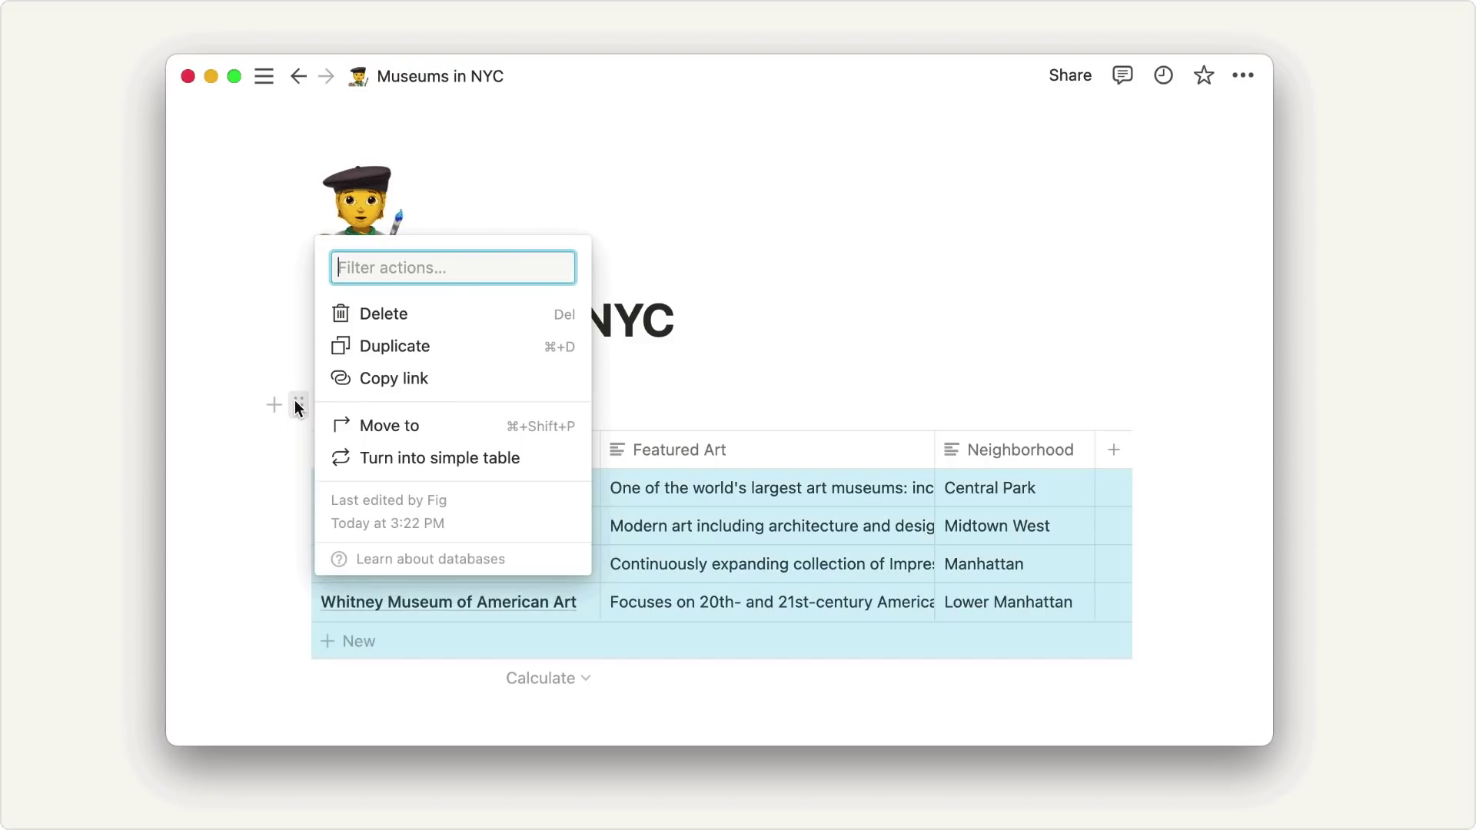
click(381, 462)
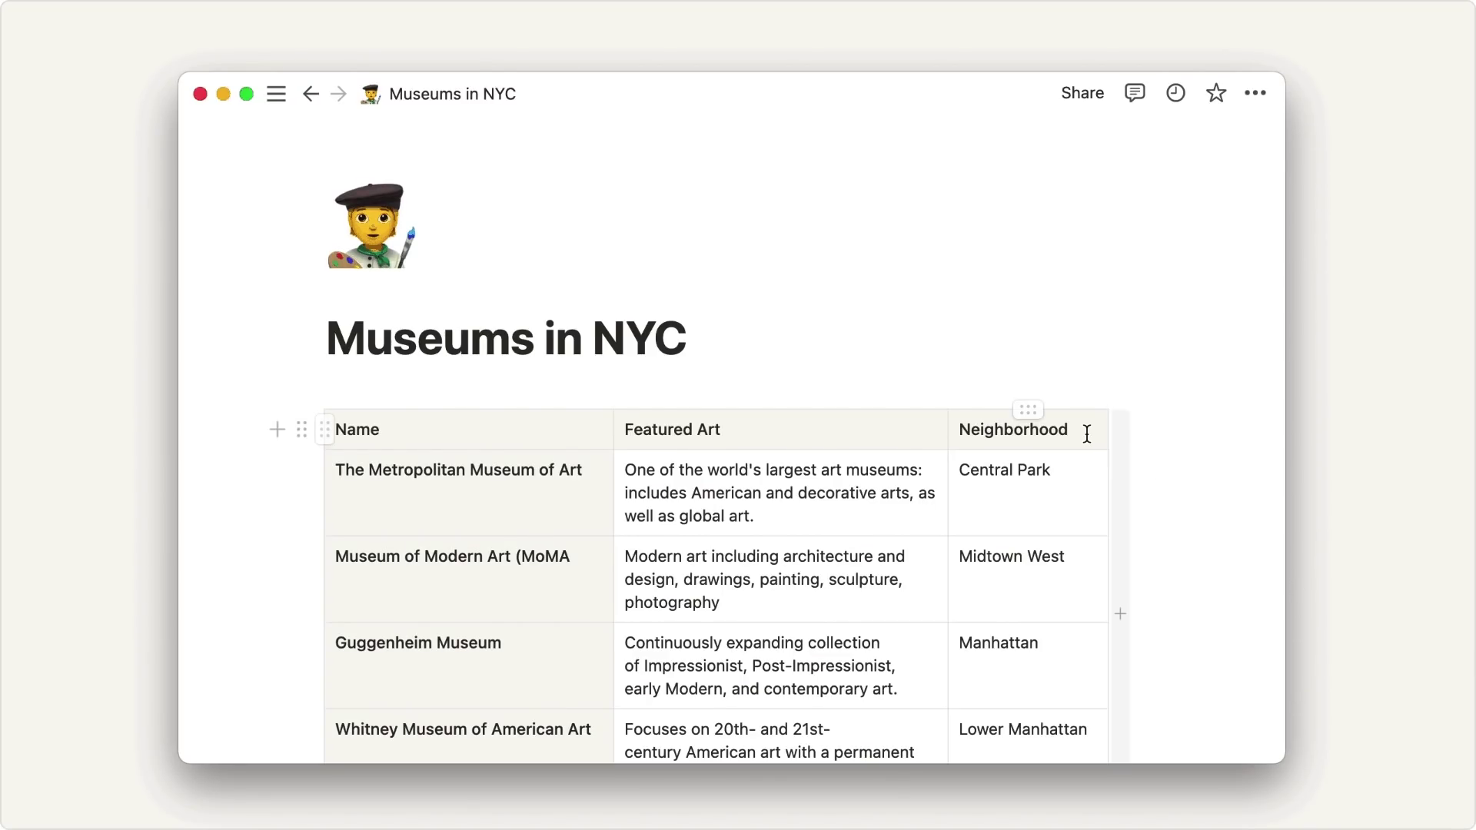
click(1086, 431)
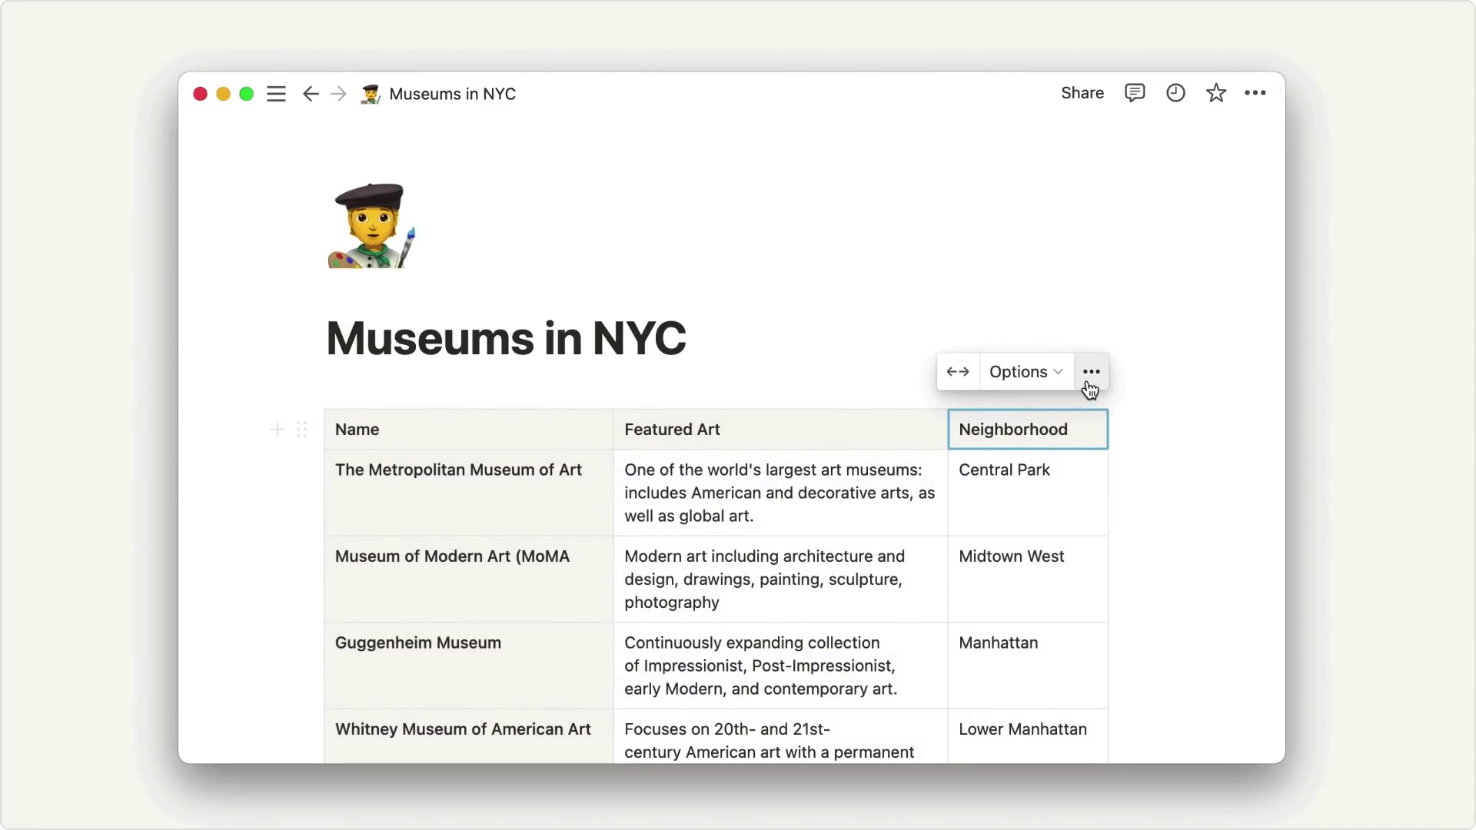
click(1091, 373)
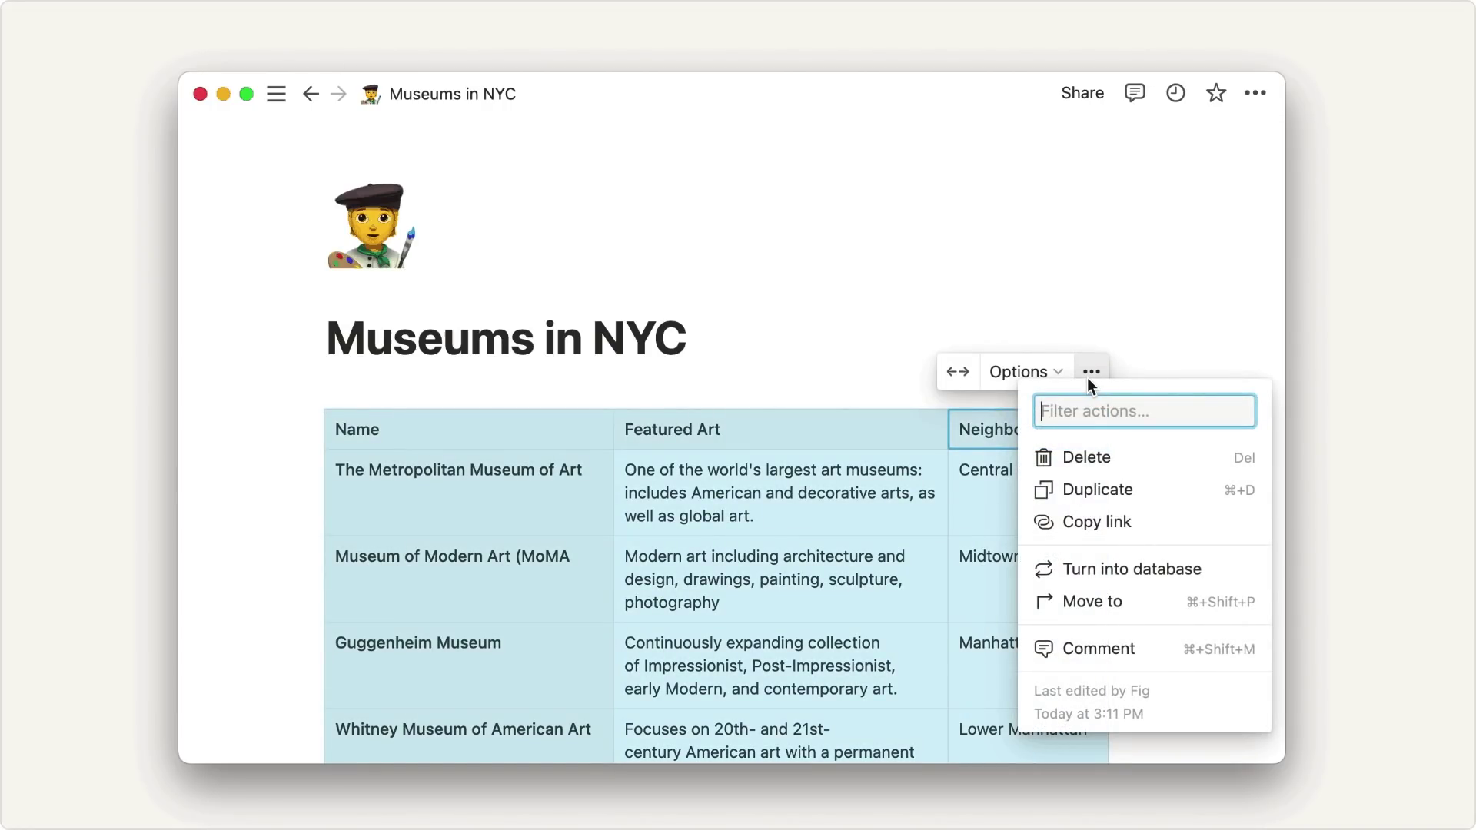
click(1110, 568)
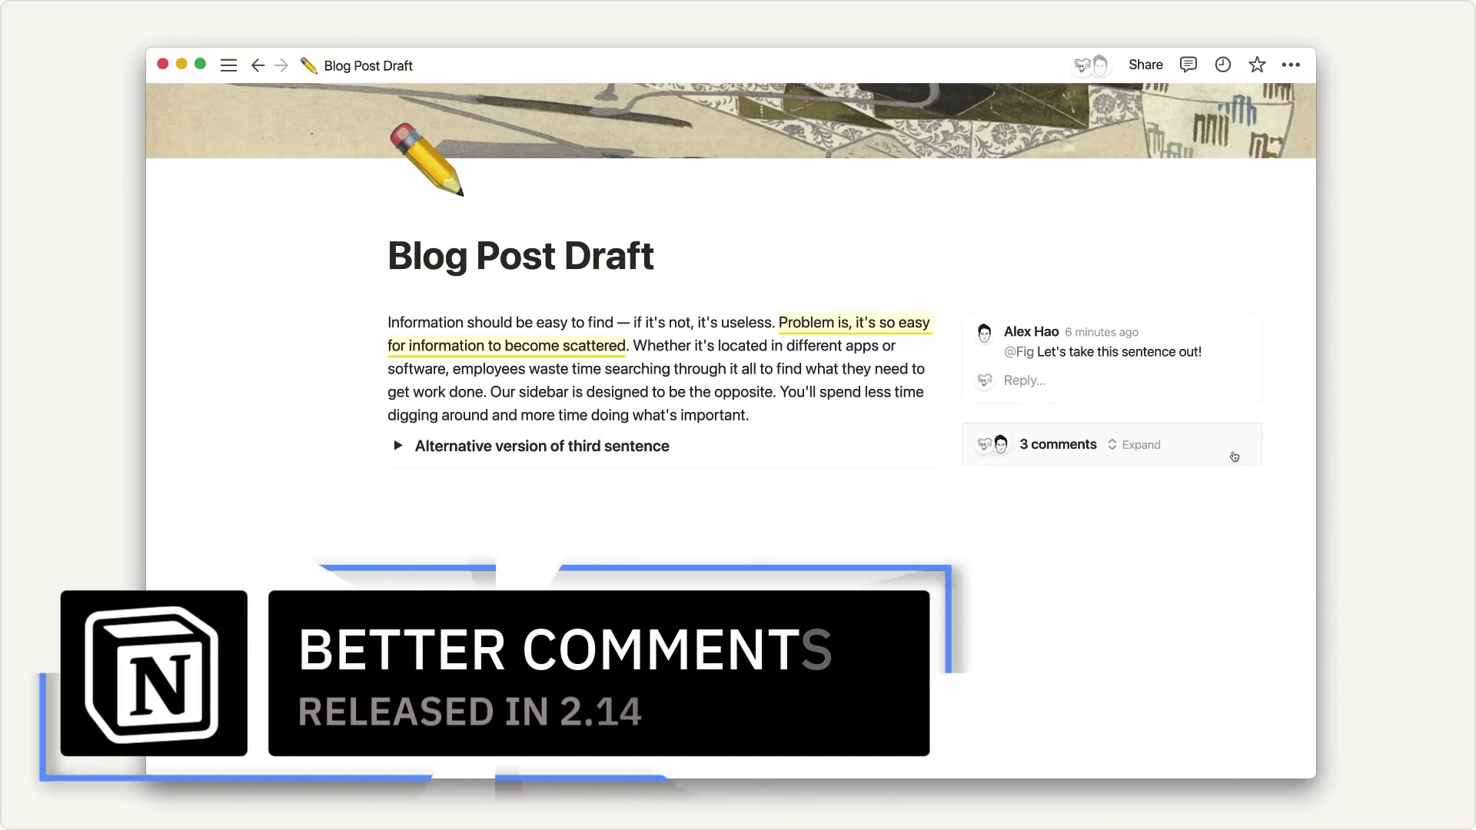
Reply 'You're welcome!' in the three-comment thread
click(1241, 457)
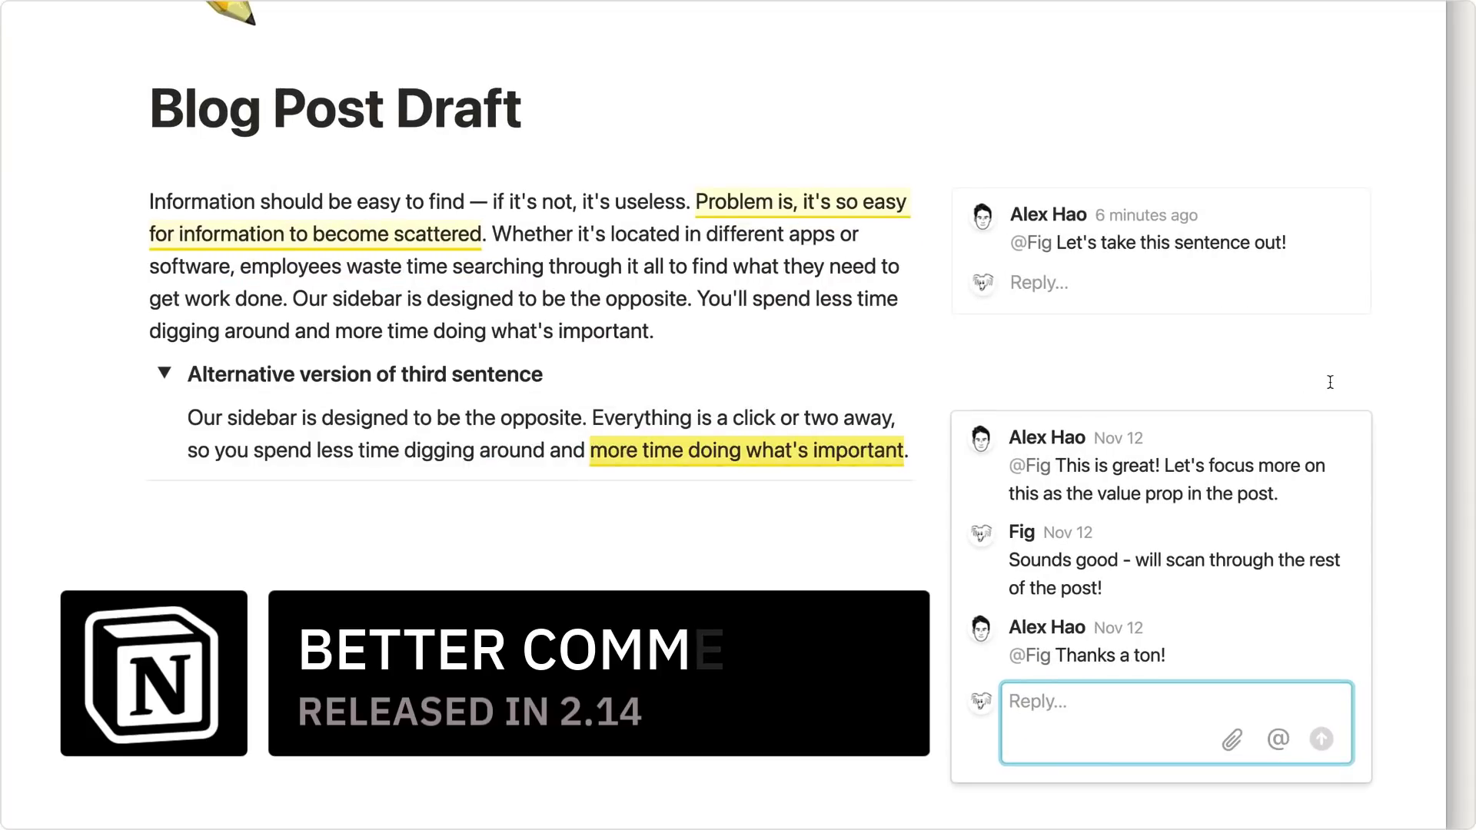
text(You're )
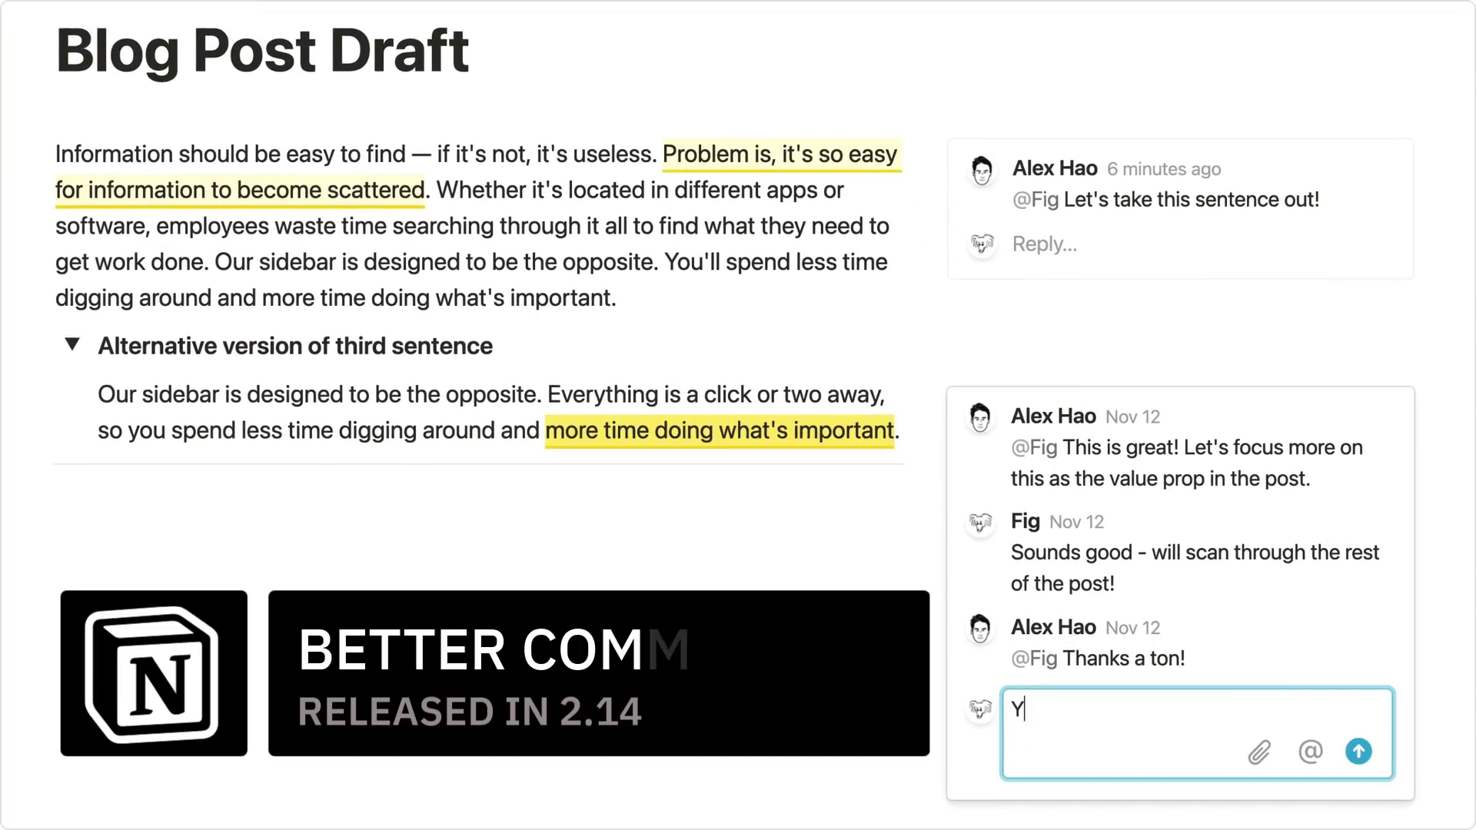
text(welcome!)
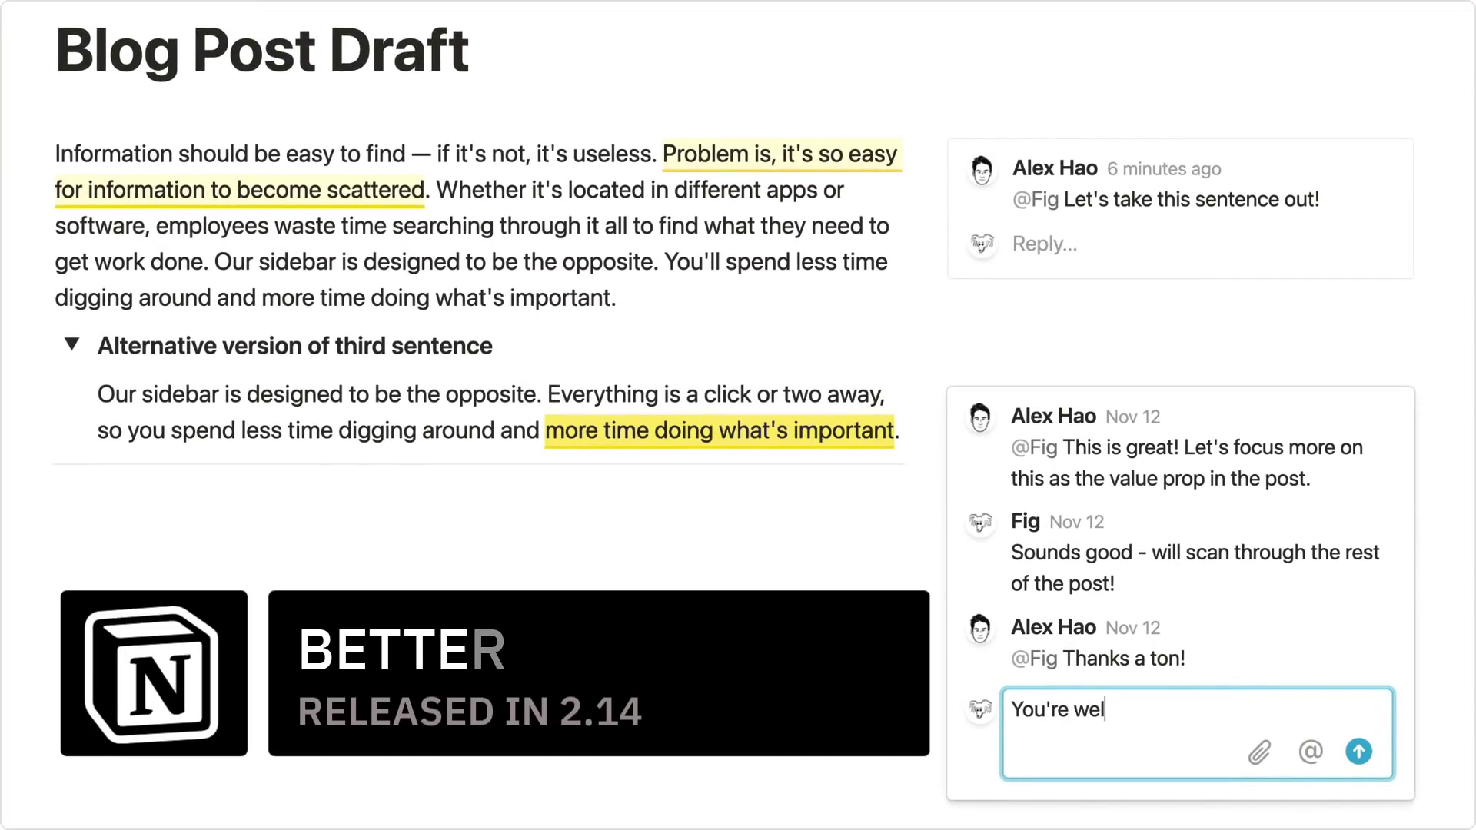
key(Return)
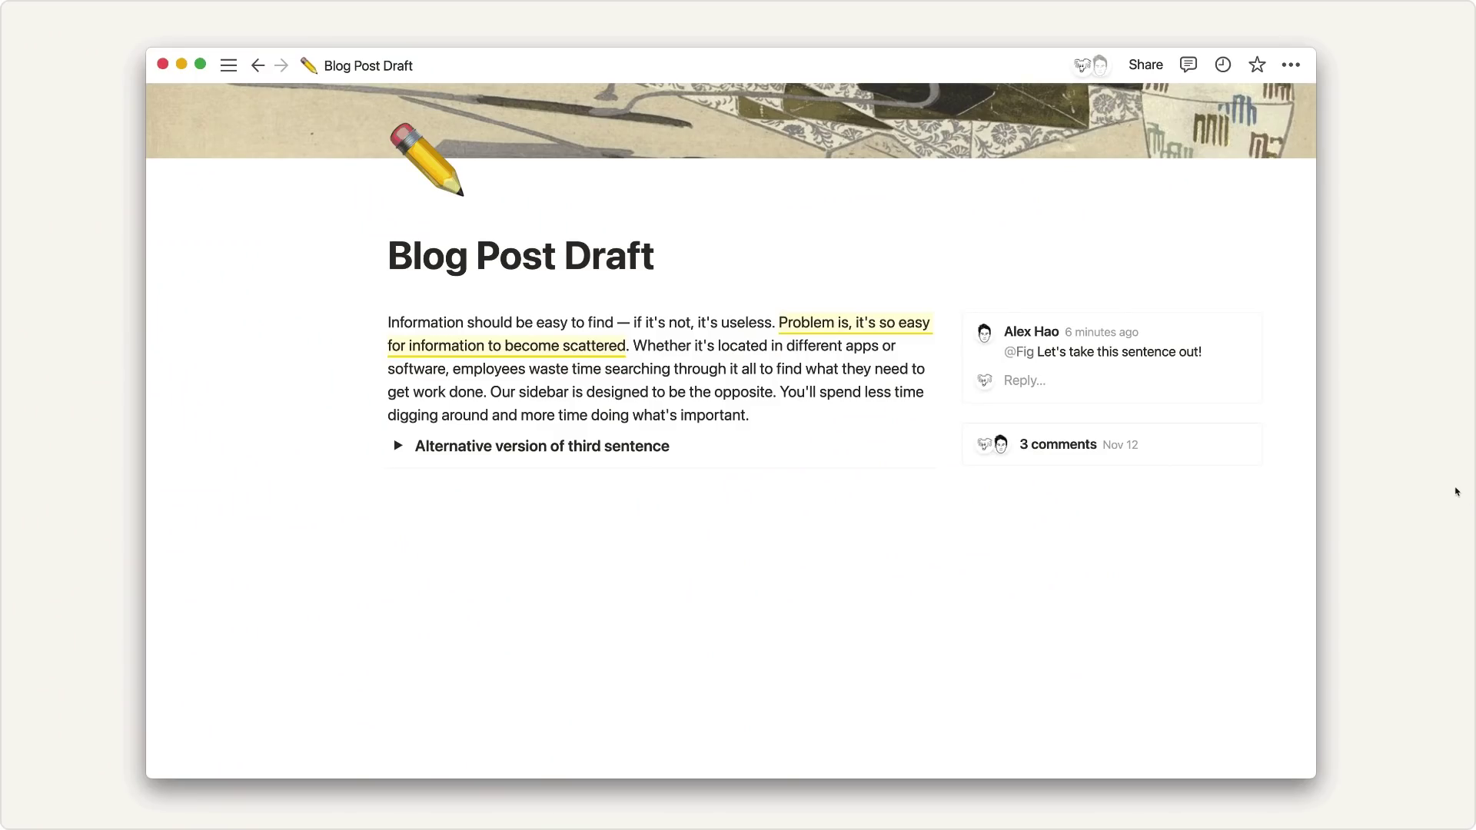
Post a second 'Yo' reply, then collapse the 'Alternative version of third sentence' toggle
click(1234, 457)
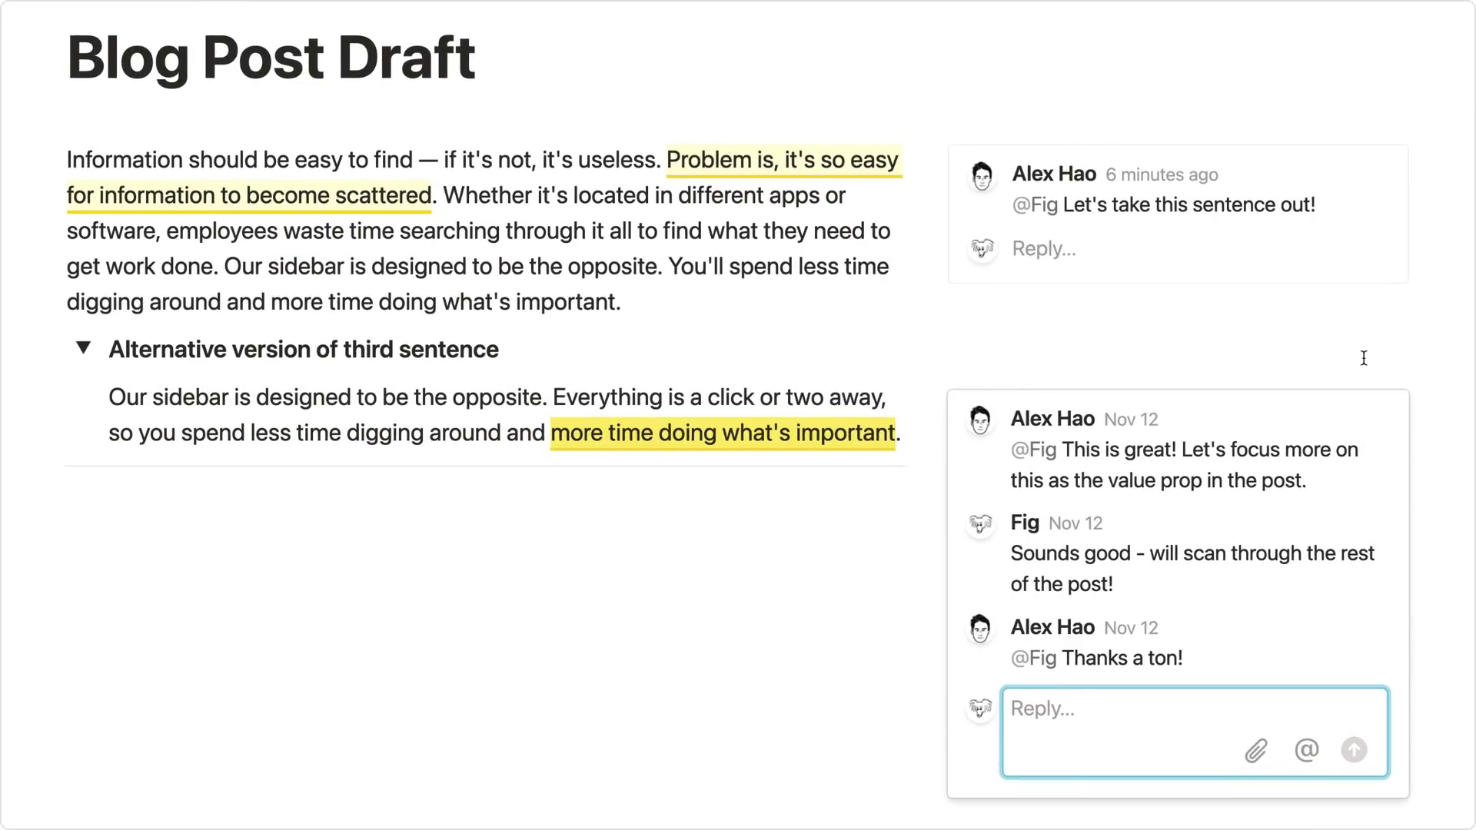
text(You're welcome!)
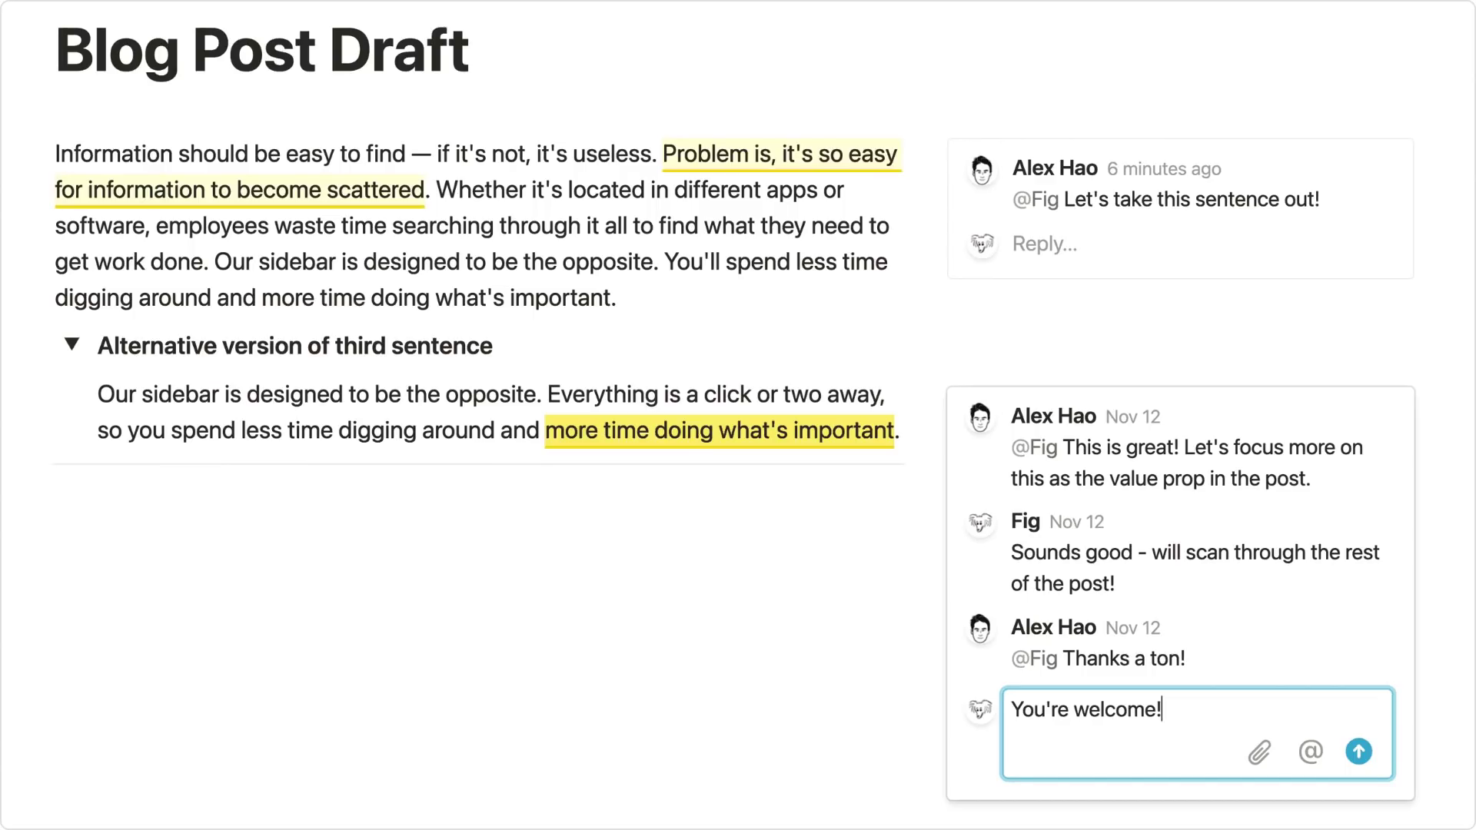
key(Return)
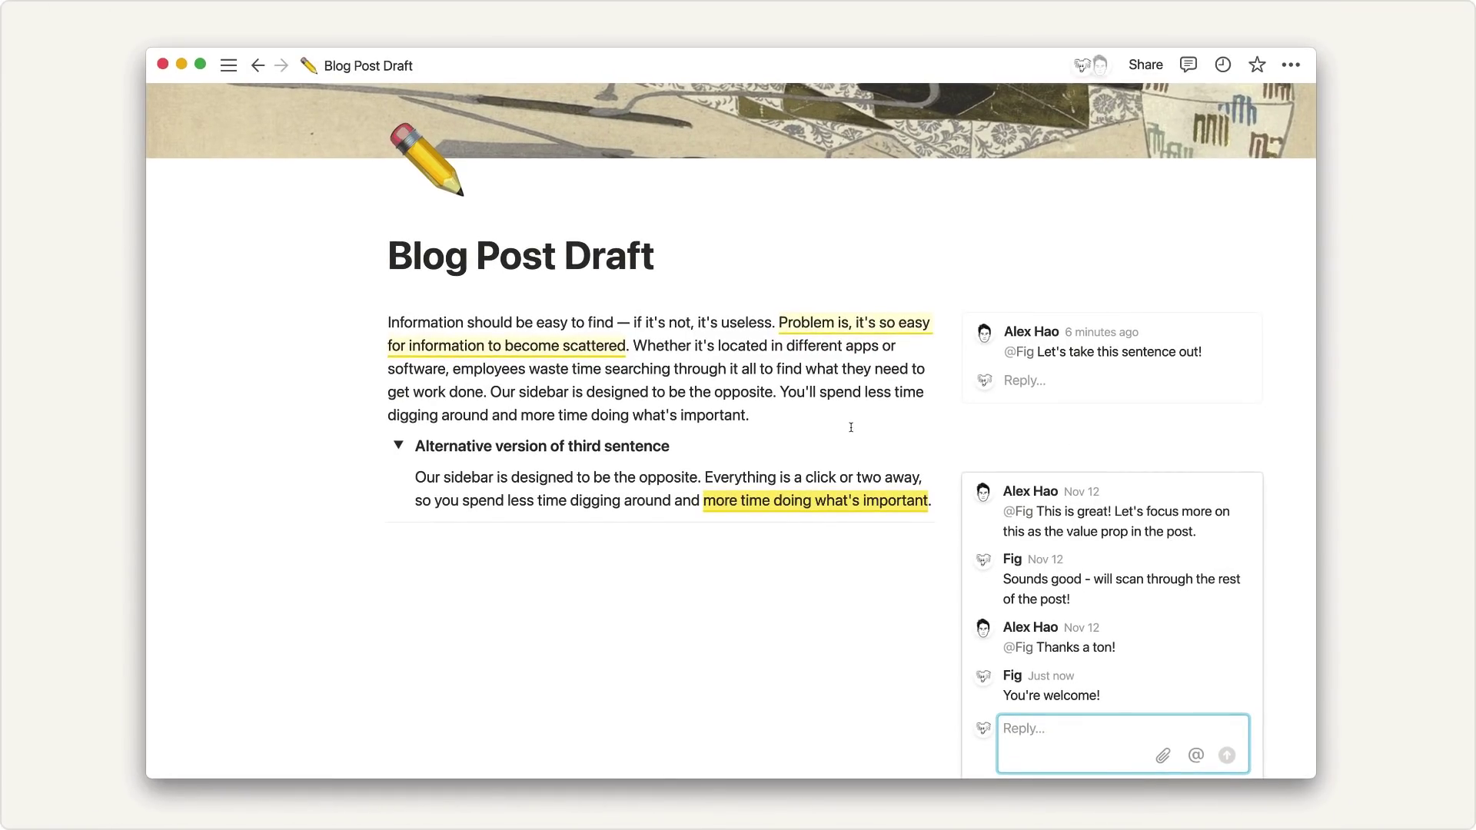
click(399, 446)
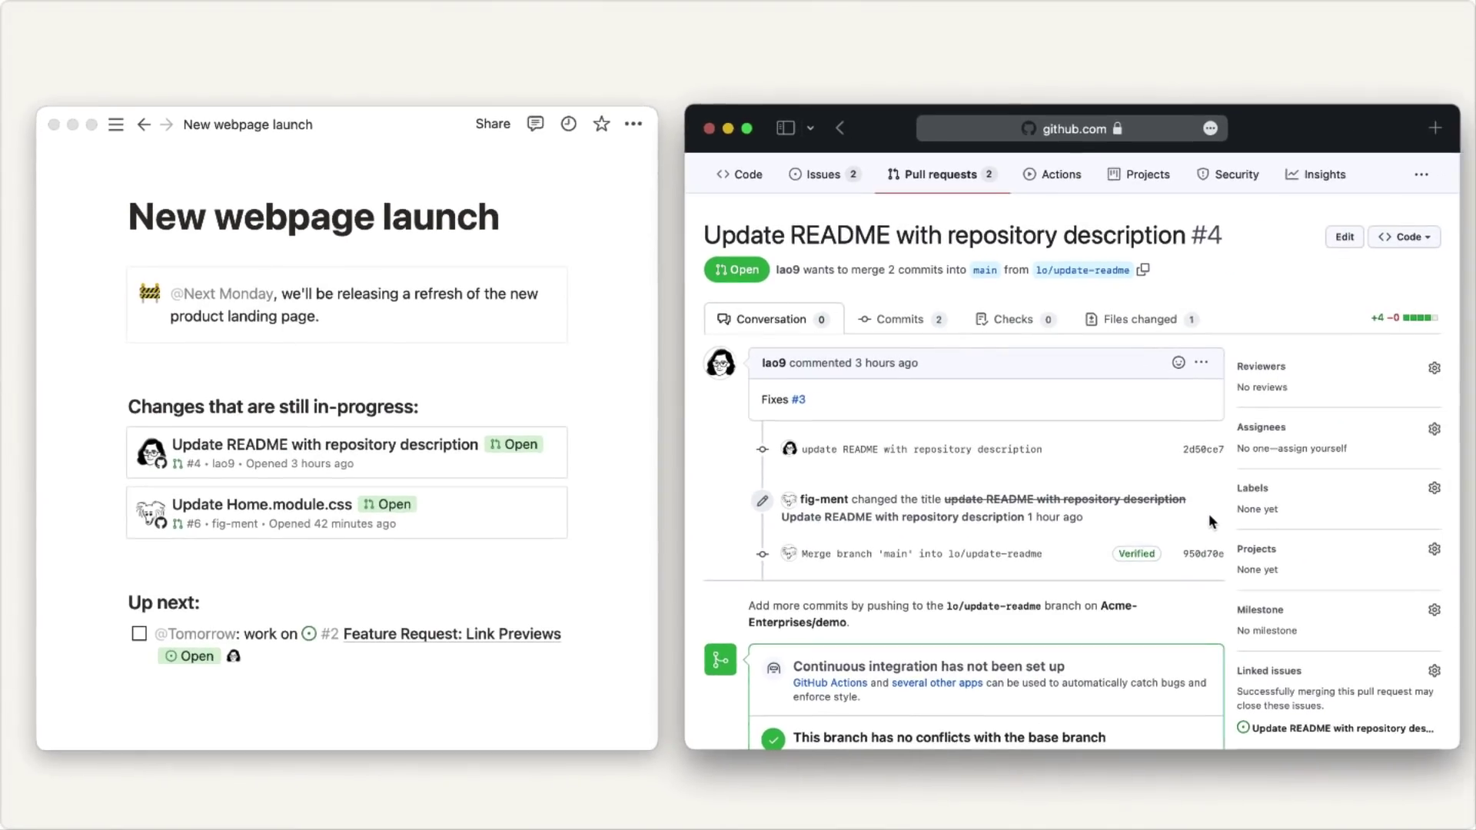
Squash-merge README pull request #4 from its GitHub link preview and confirm
scroll(1197, 521, down, 5)
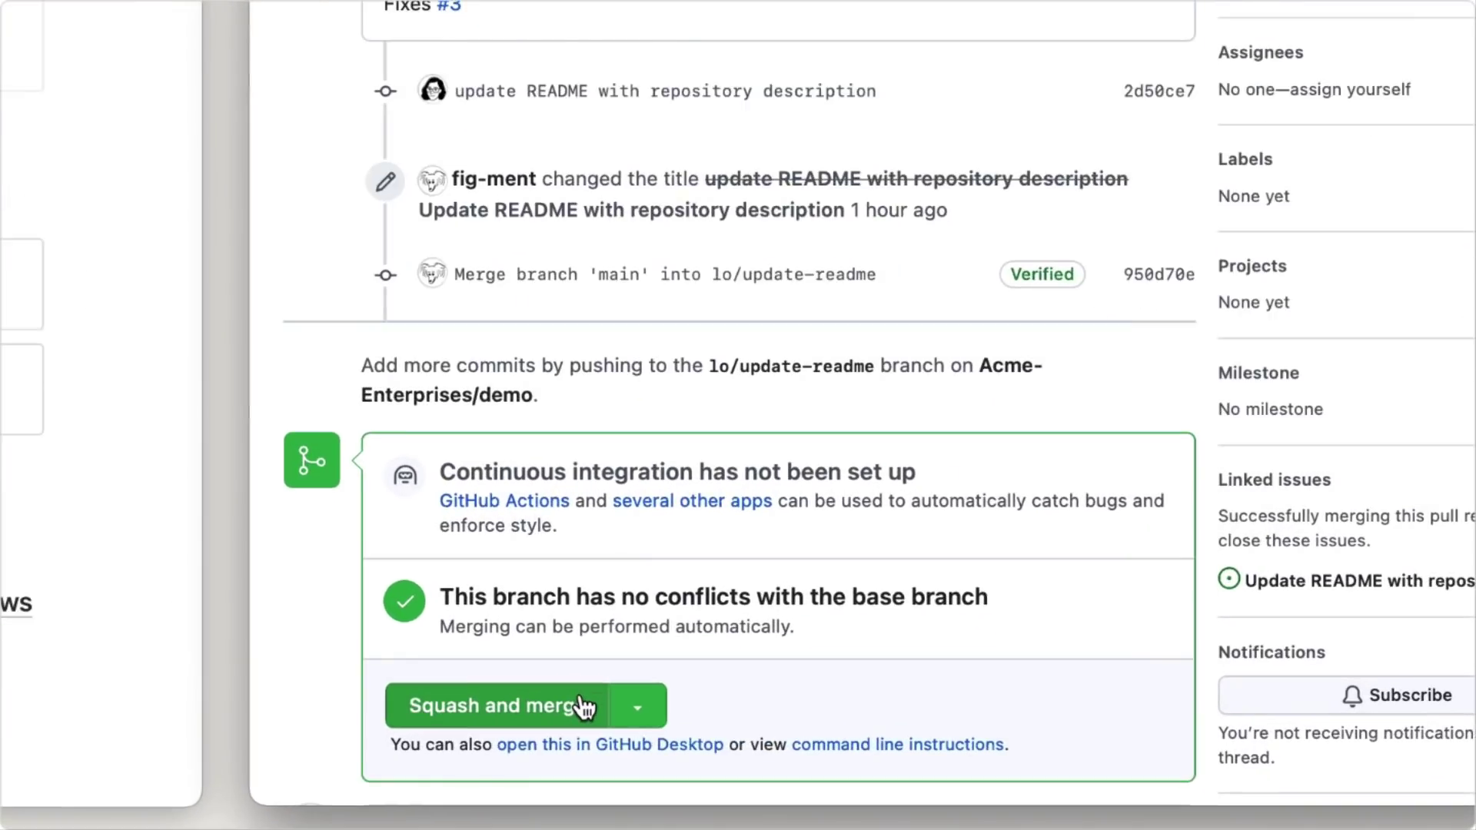
click(861, 690)
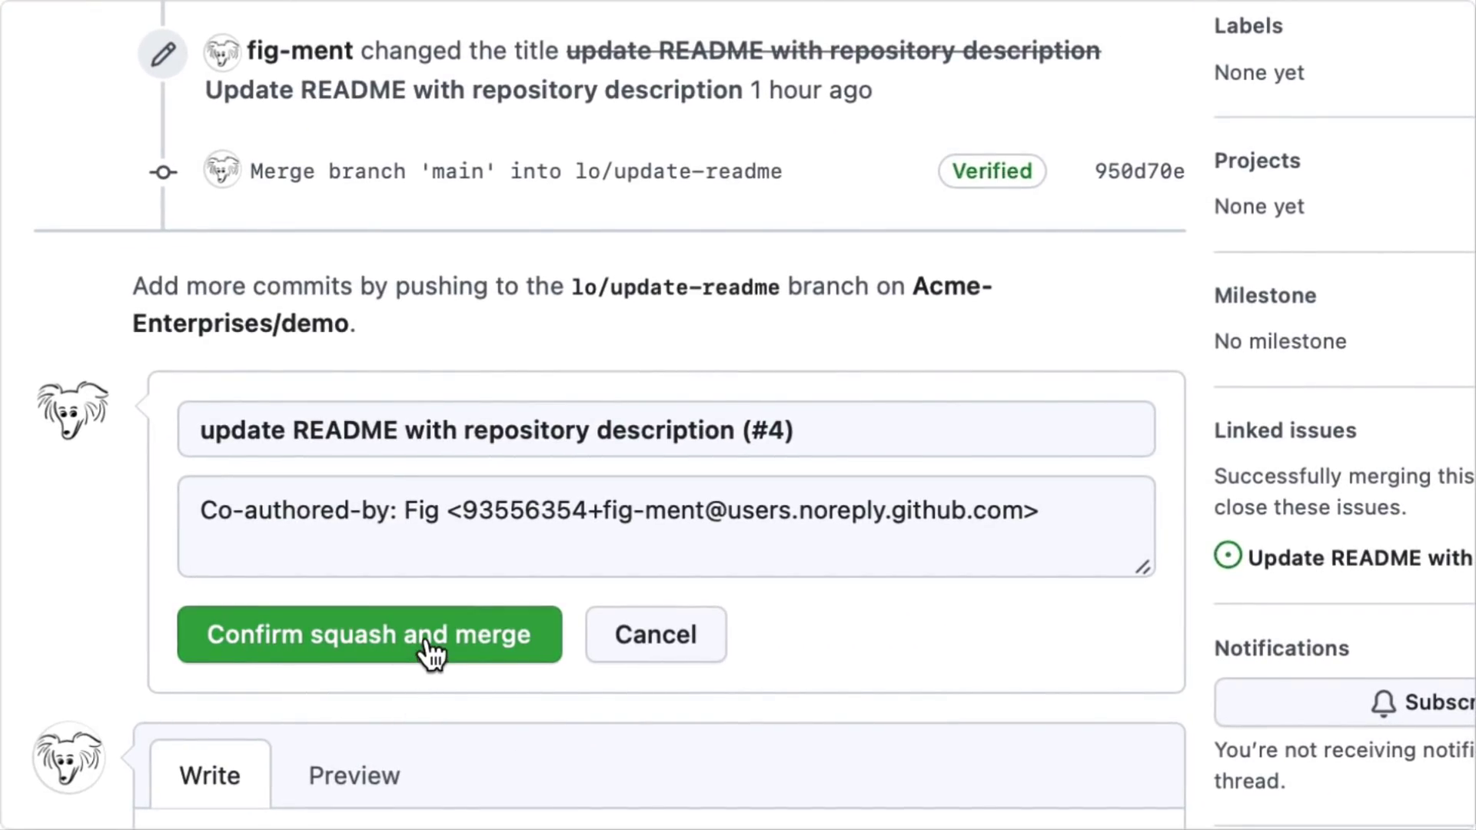
click(427, 644)
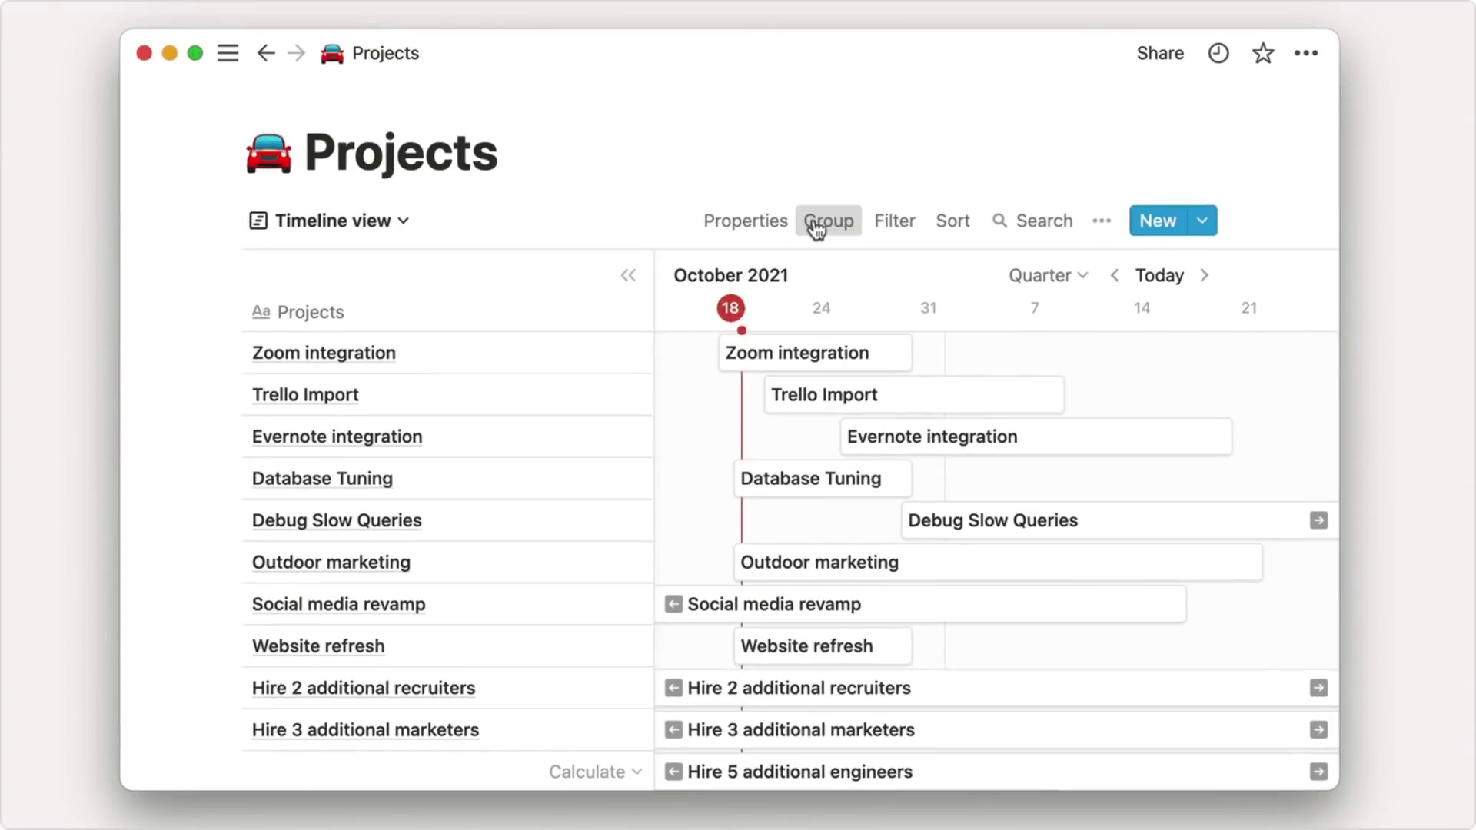
Group the Projects timeline by Related to OKR with empty groups hidden
click(828, 220)
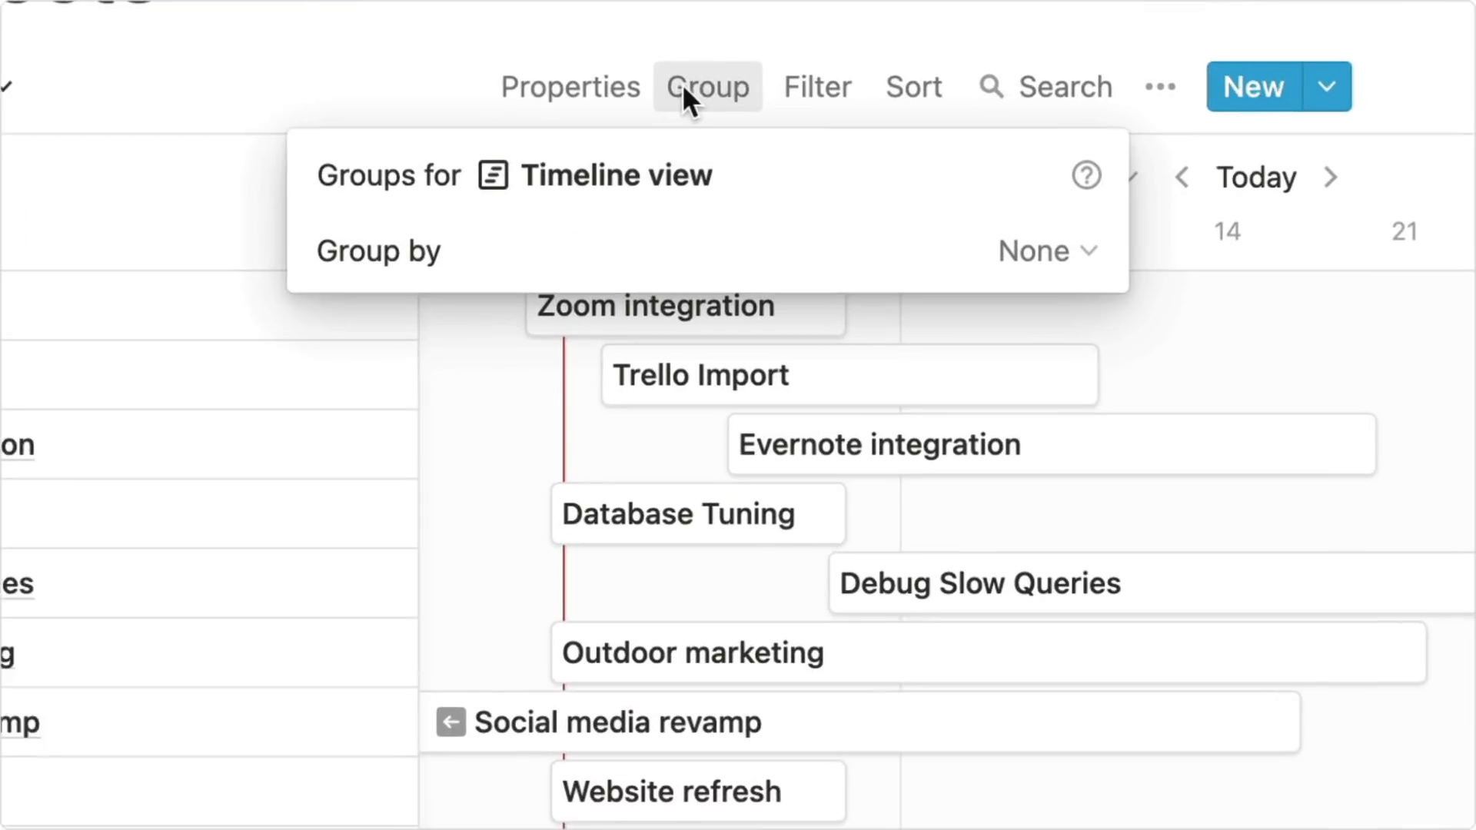
click(1008, 245)
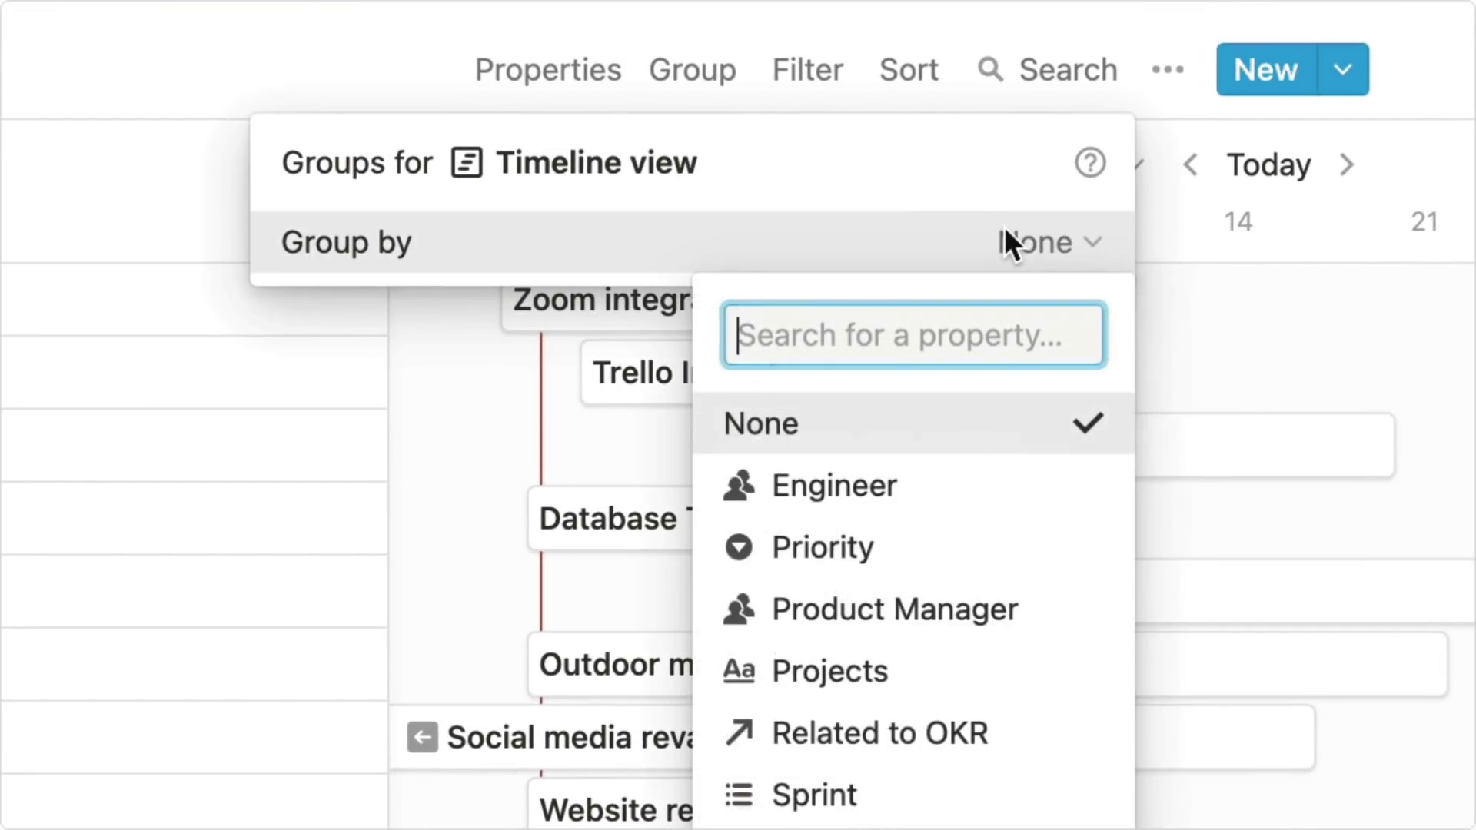
click(955, 726)
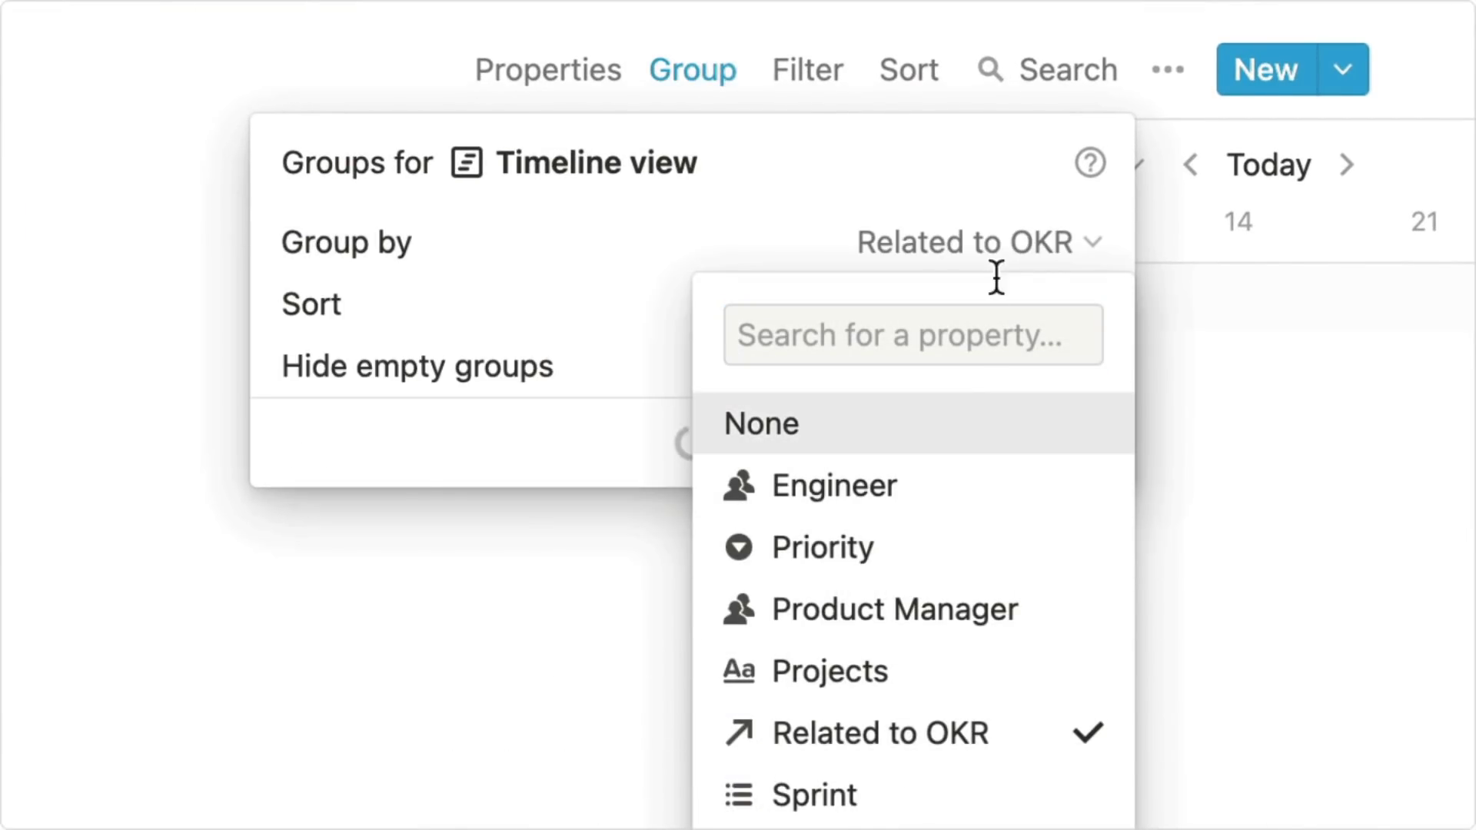
click(985, 203)
click(1071, 367)
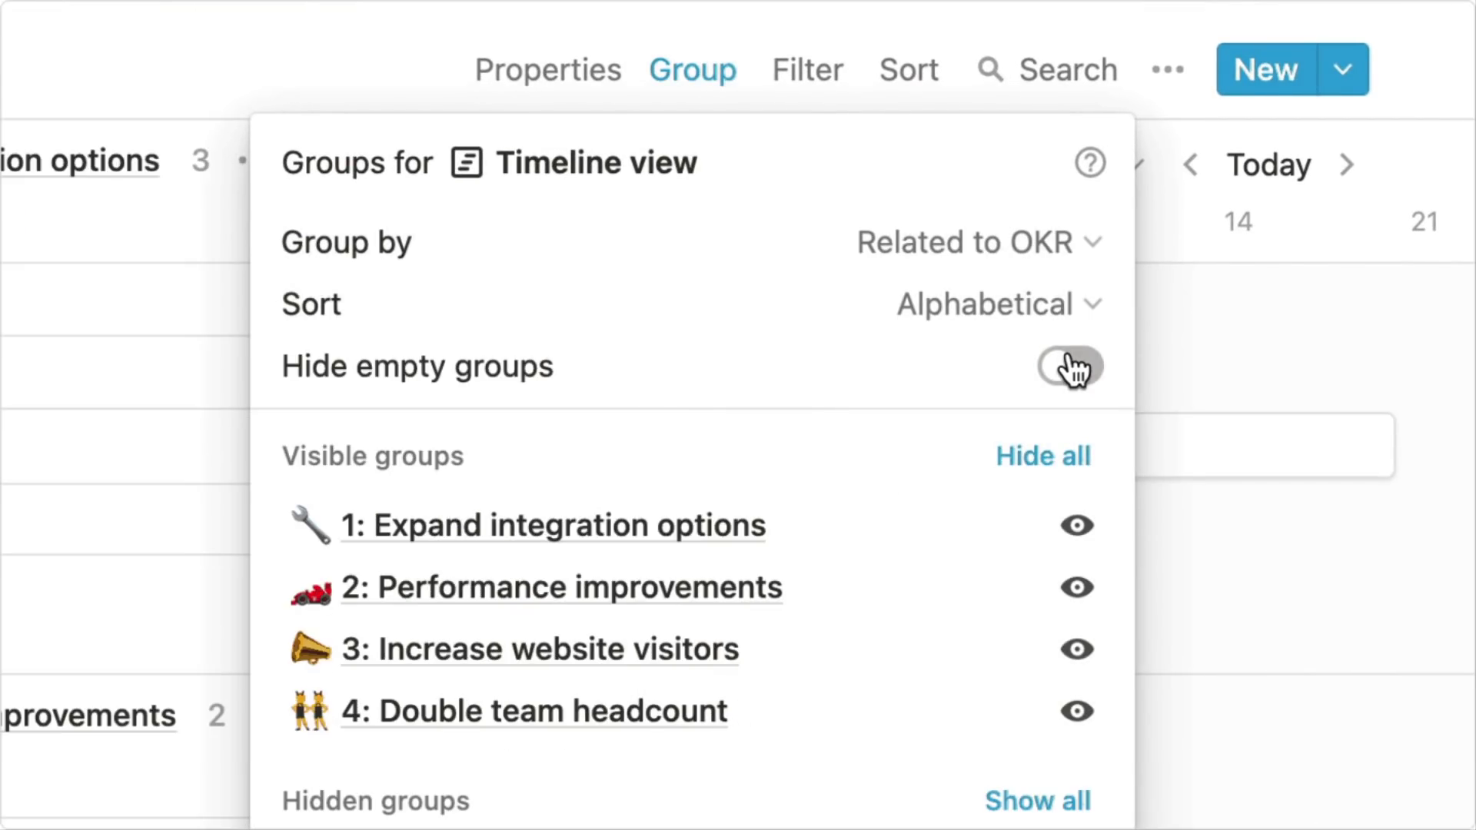
key(Escape)
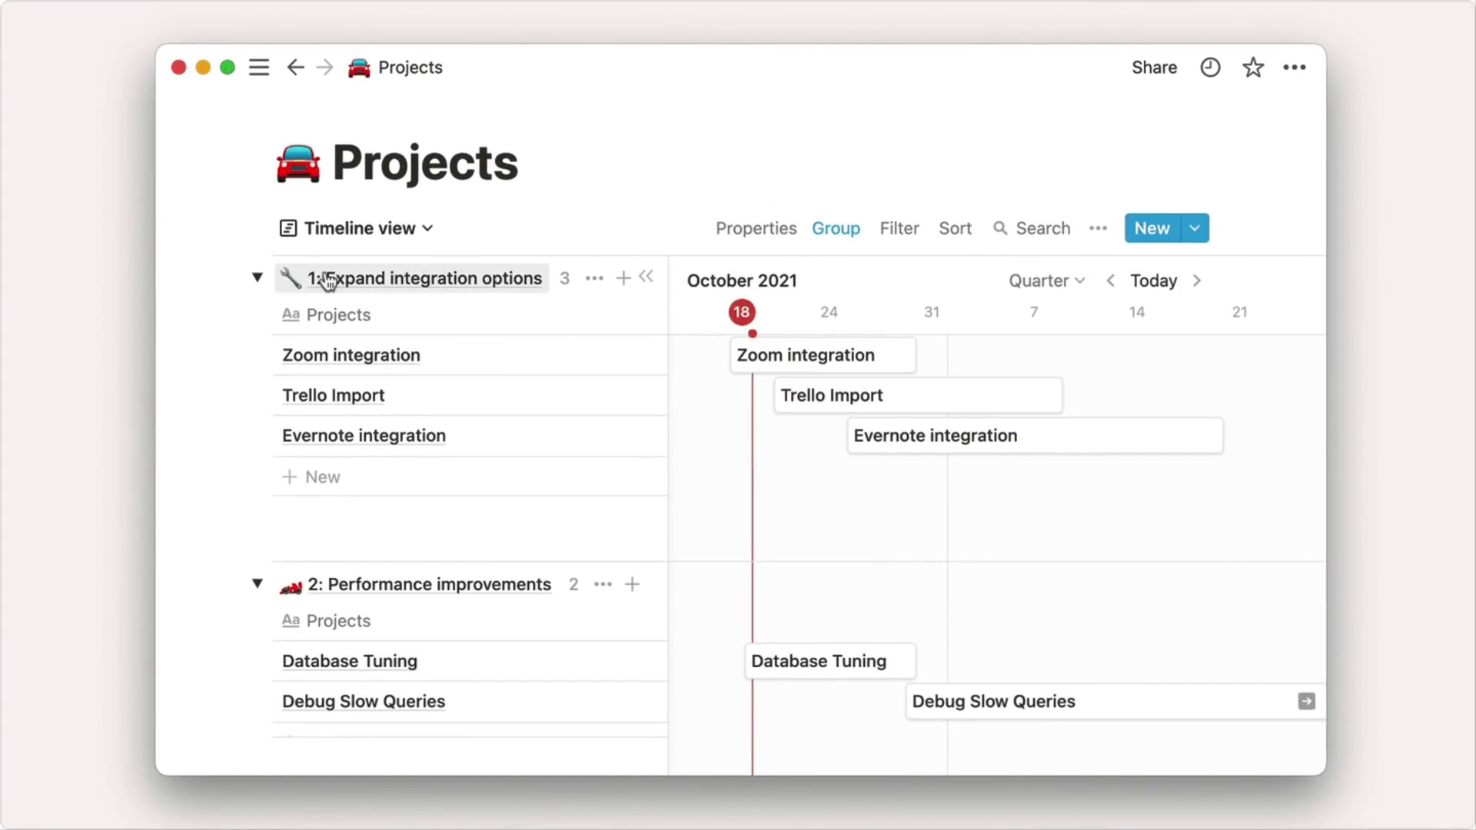
Collapse the Expand integration options, Performance improvements and Increase website visitors groups
click(259, 280)
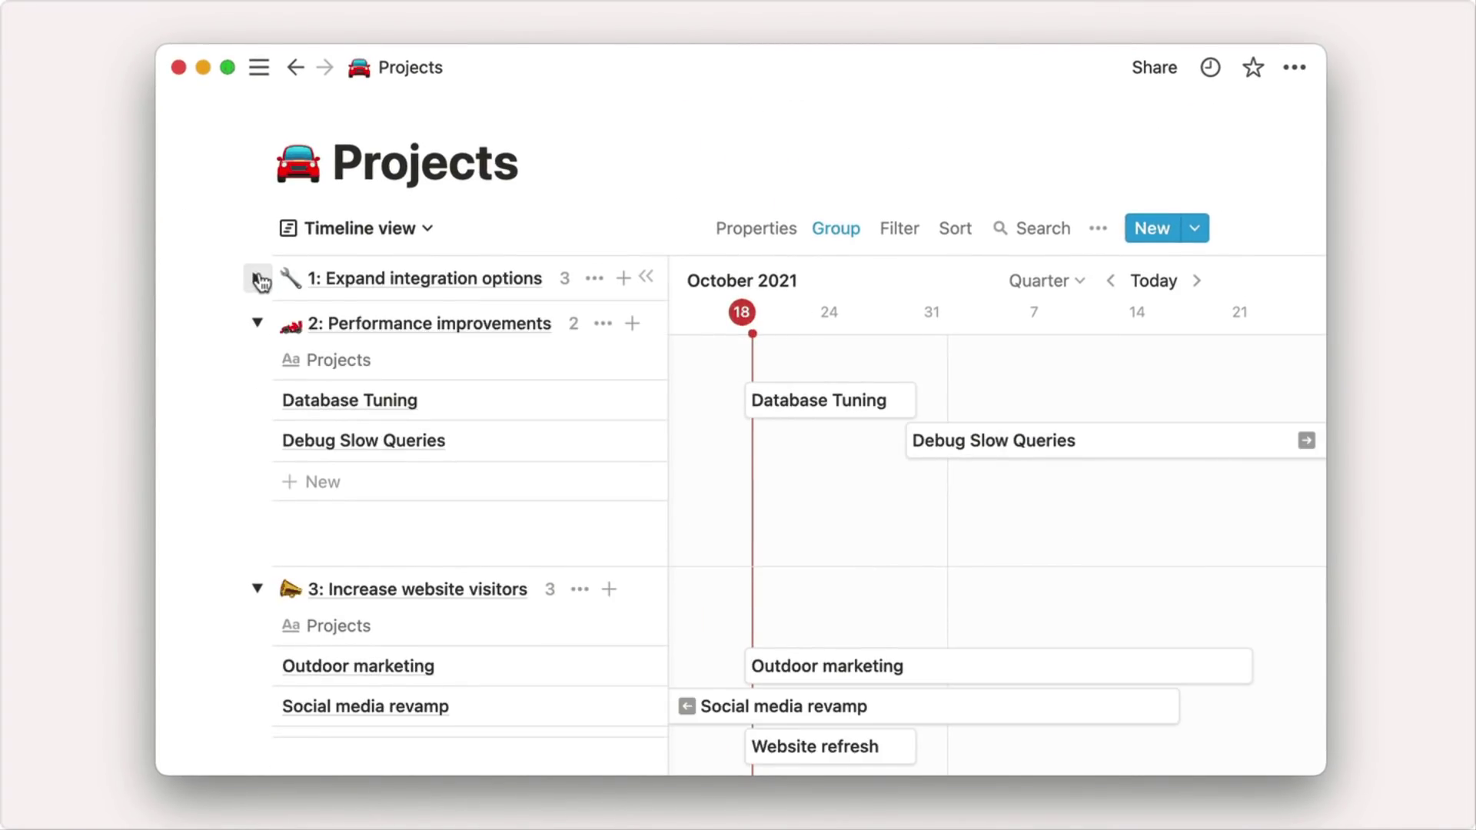
click(258, 323)
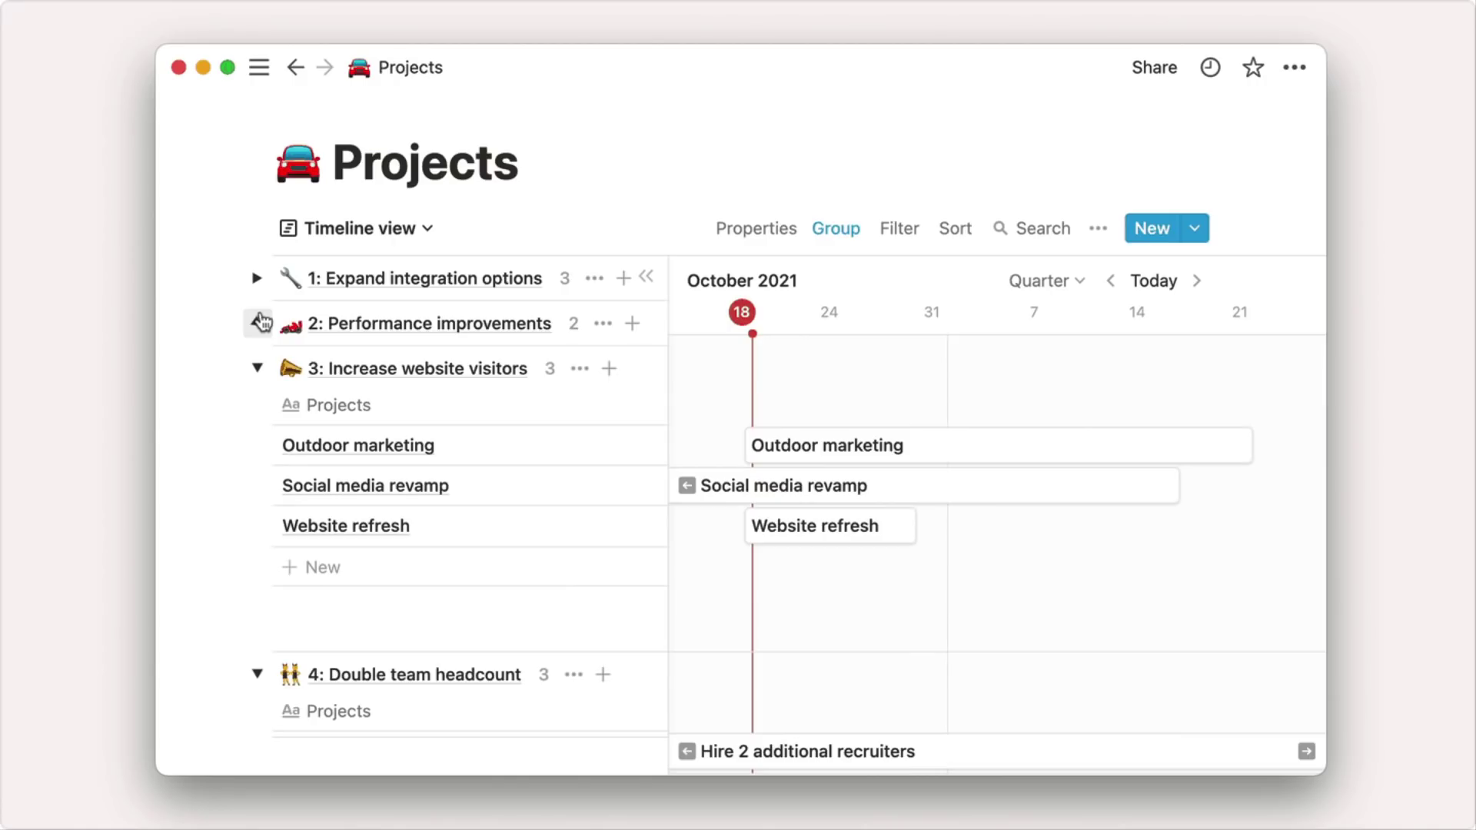
click(258, 368)
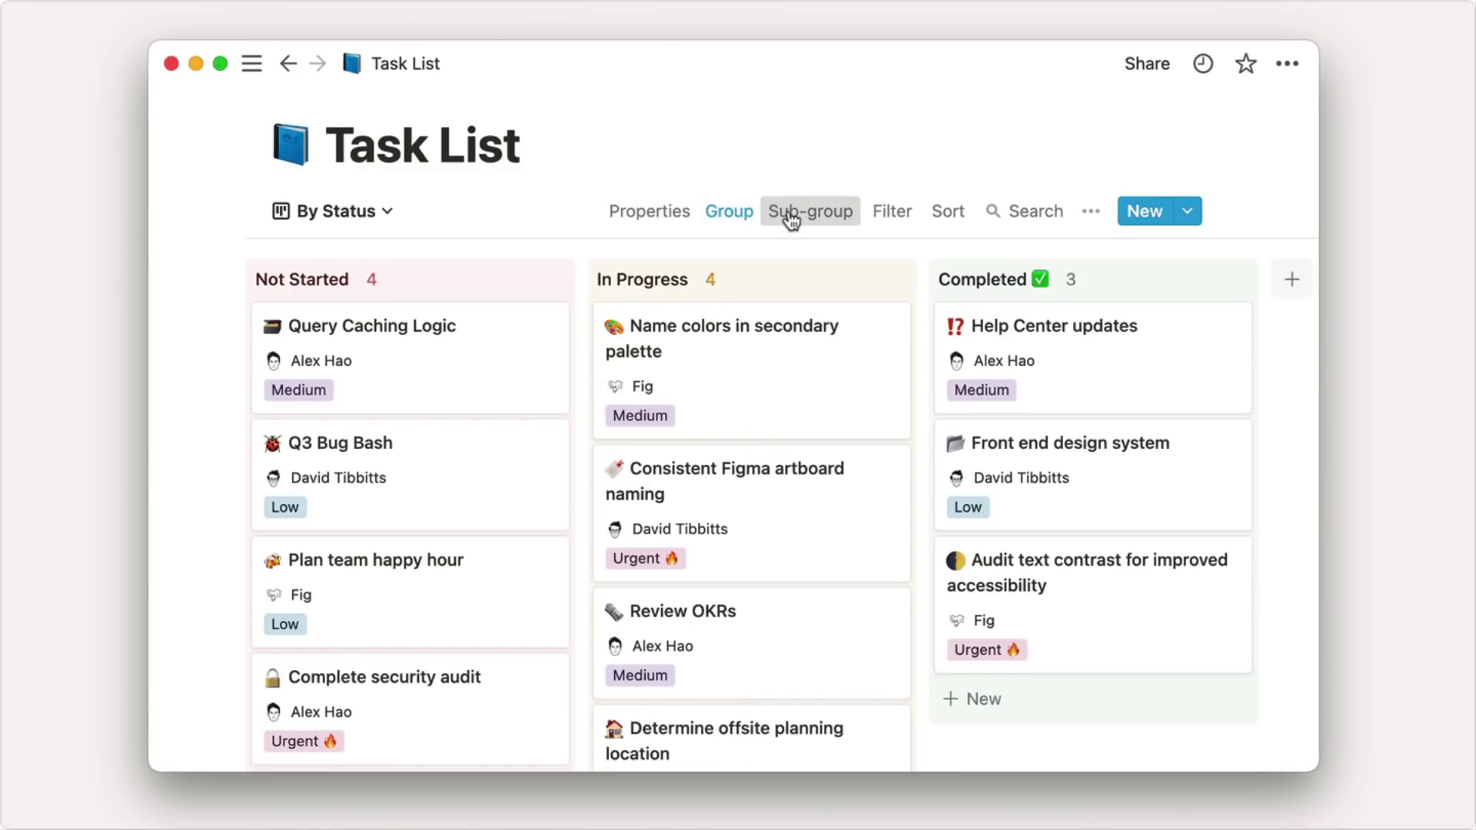
Sub-group the Task List board's status columns by Priority
click(803, 213)
click(998, 306)
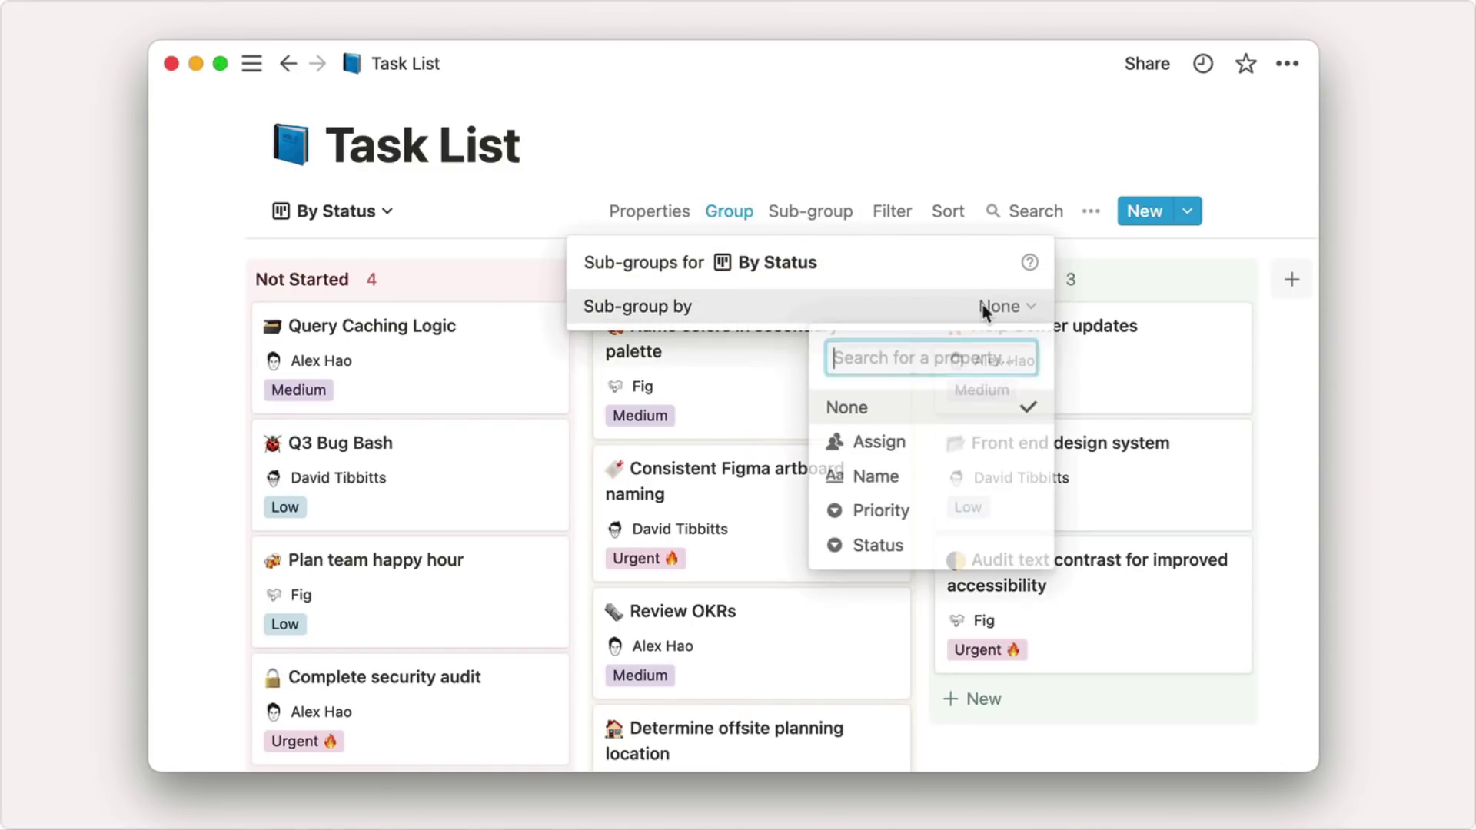
click(979, 508)
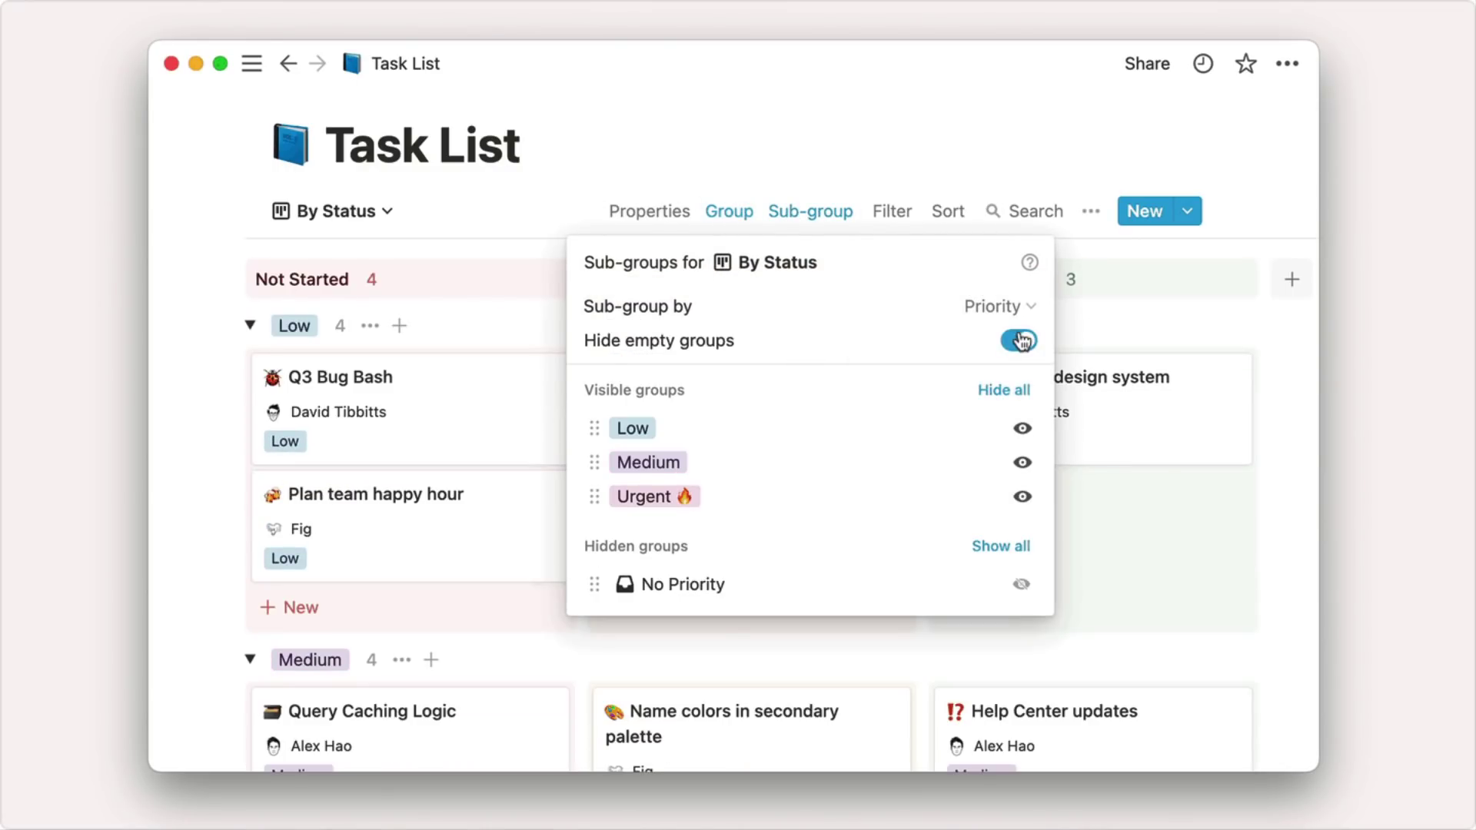
key(Escape)
scroll(1019, 331, down, 10)
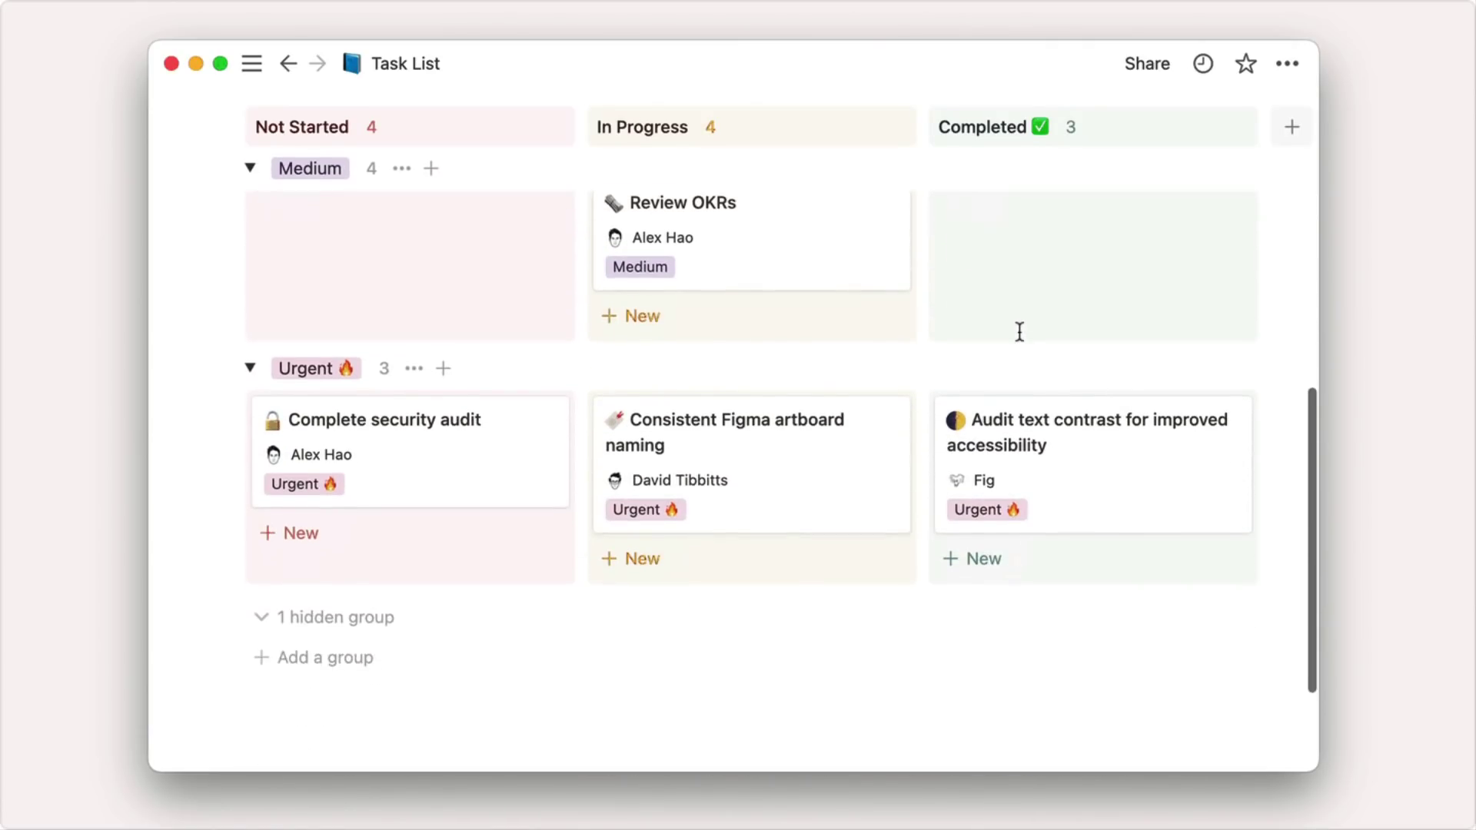
scroll(1020, 332, up, 10)
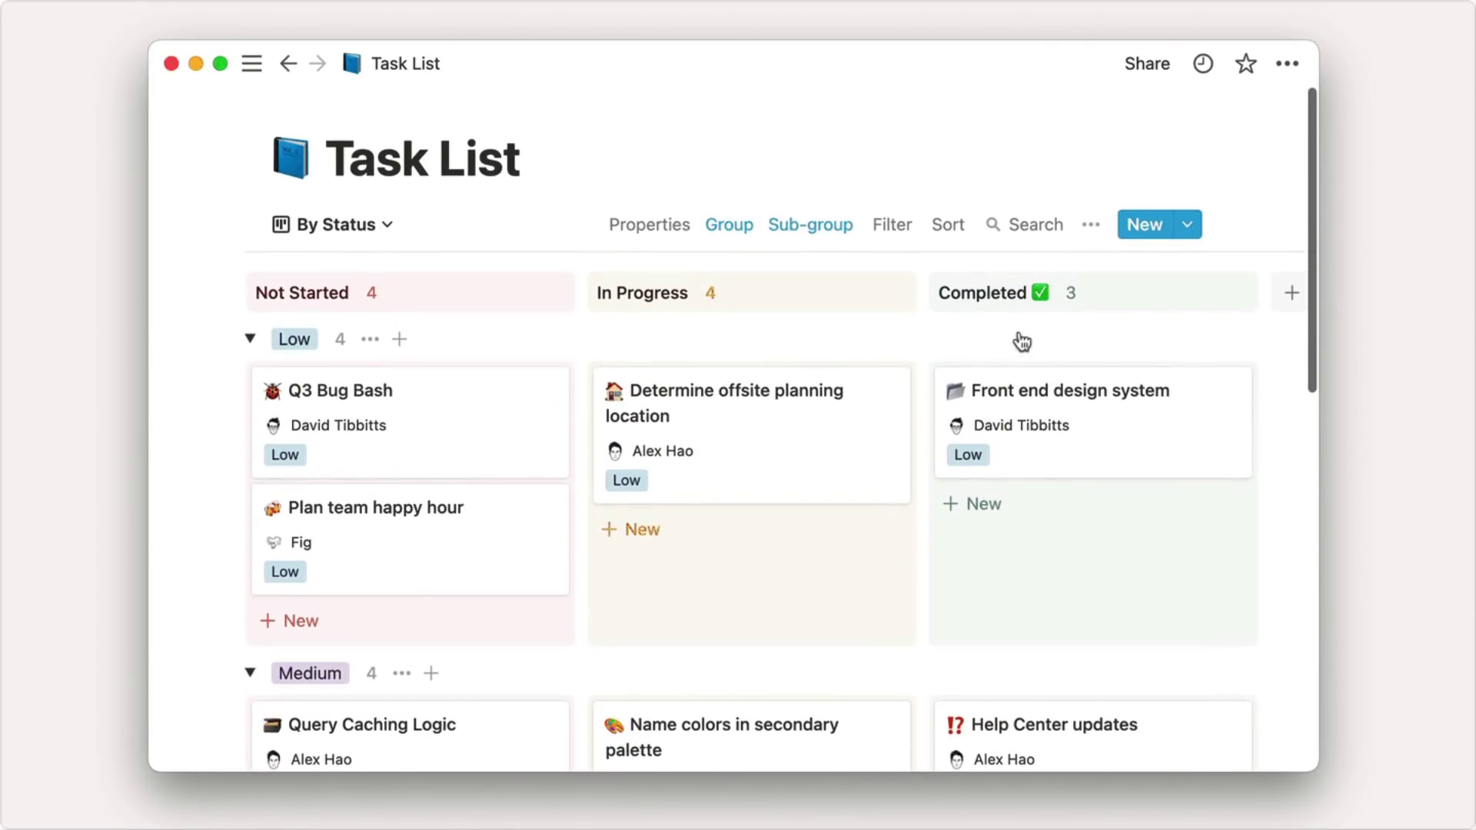
Switch the sub-grouping to Assign and hide the empty no-assignee sub-group
click(842, 222)
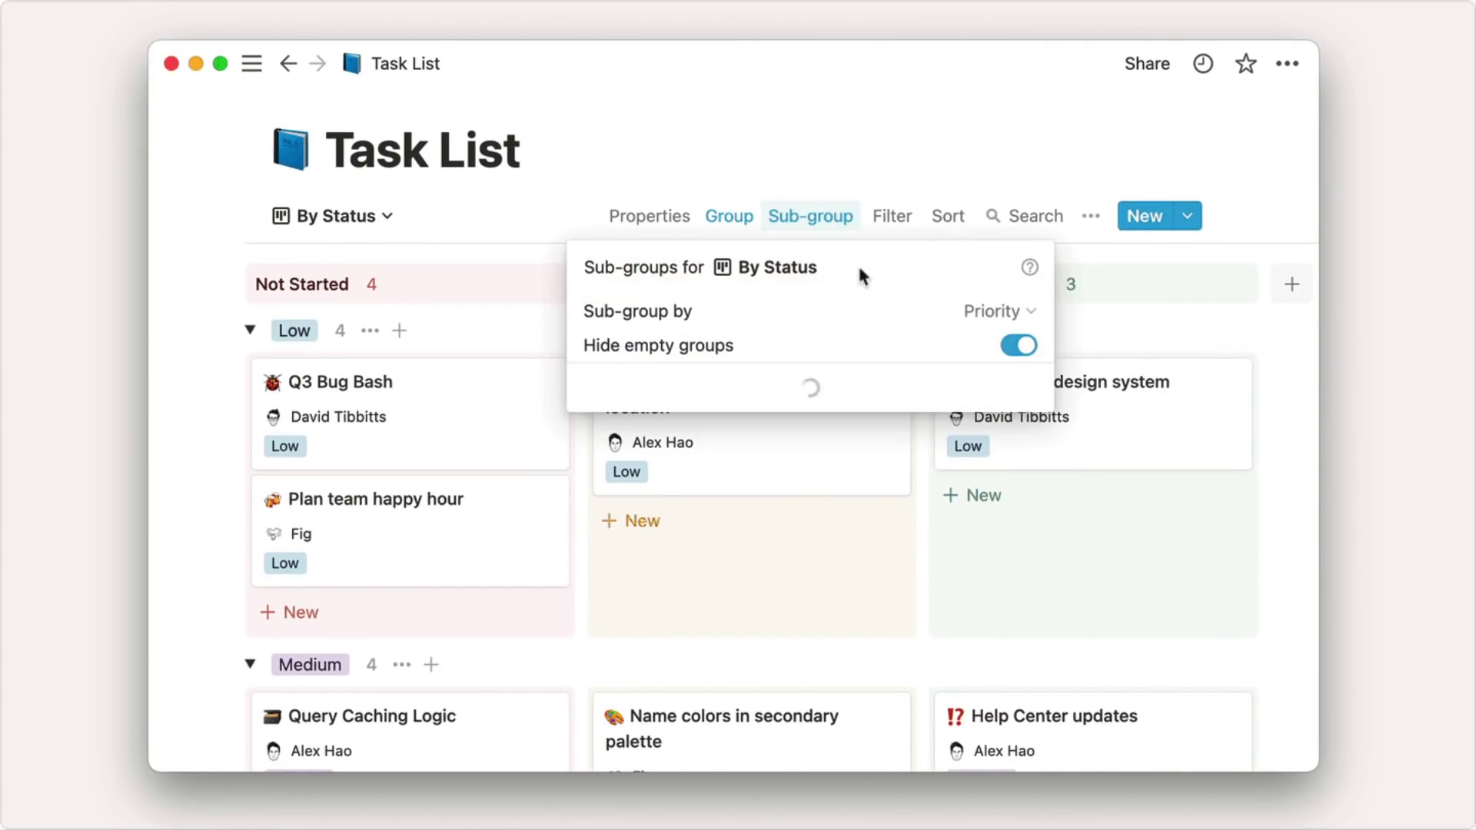
click(975, 317)
click(972, 445)
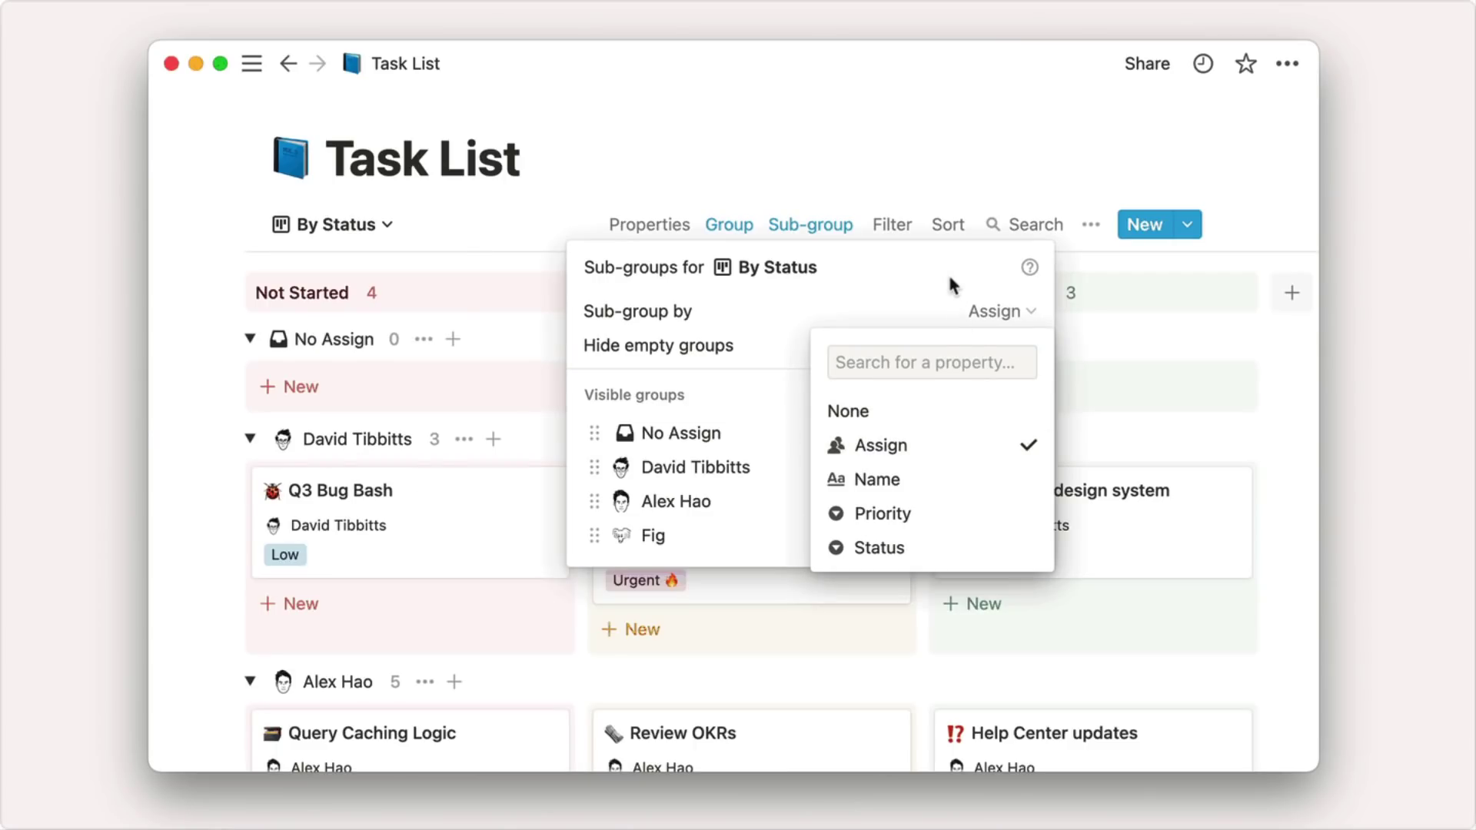
click(1020, 350)
click(1019, 350)
key(Escape)
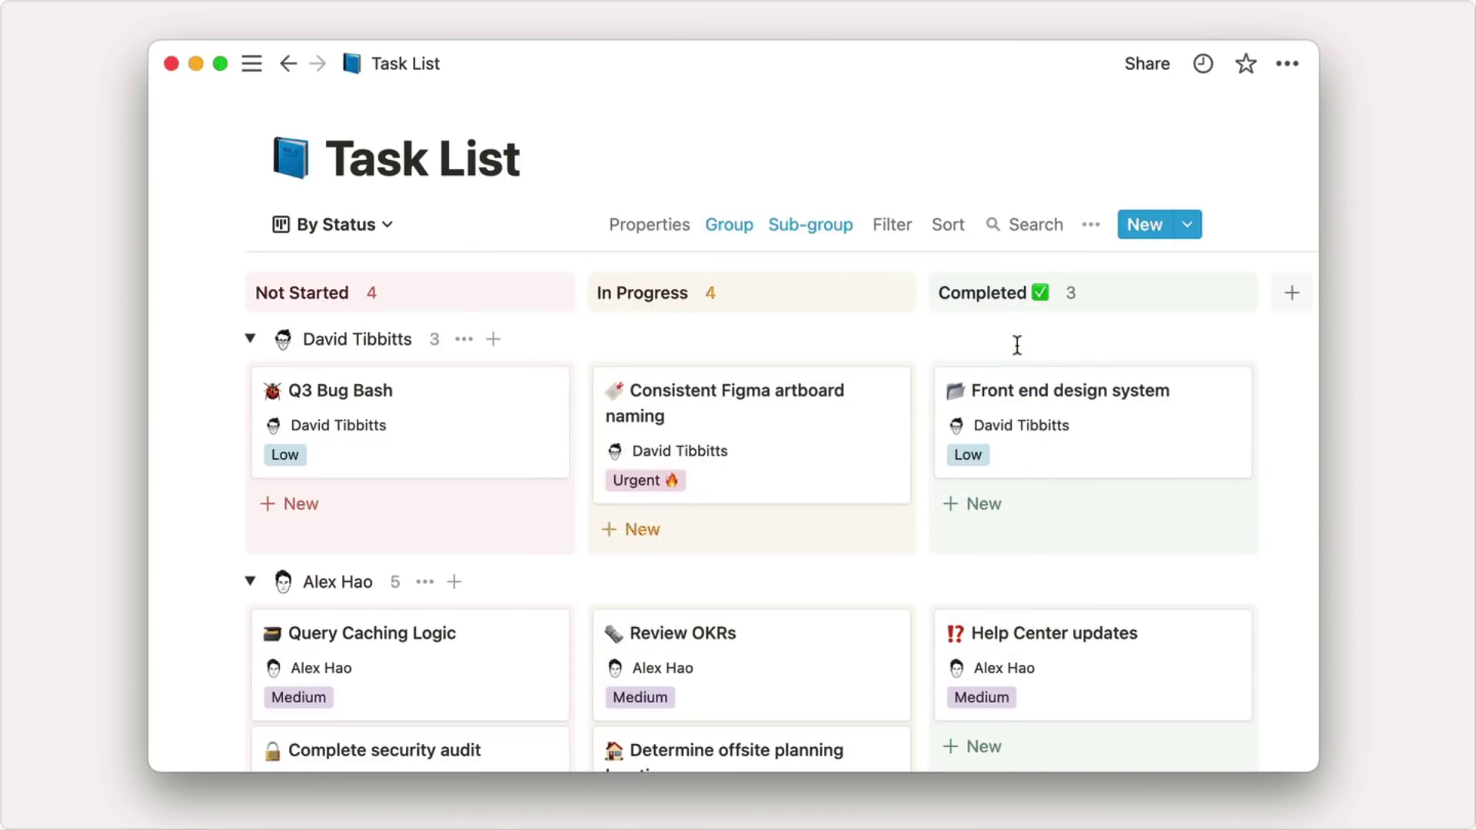
Collapse the three assignee sub-groups
click(250, 339)
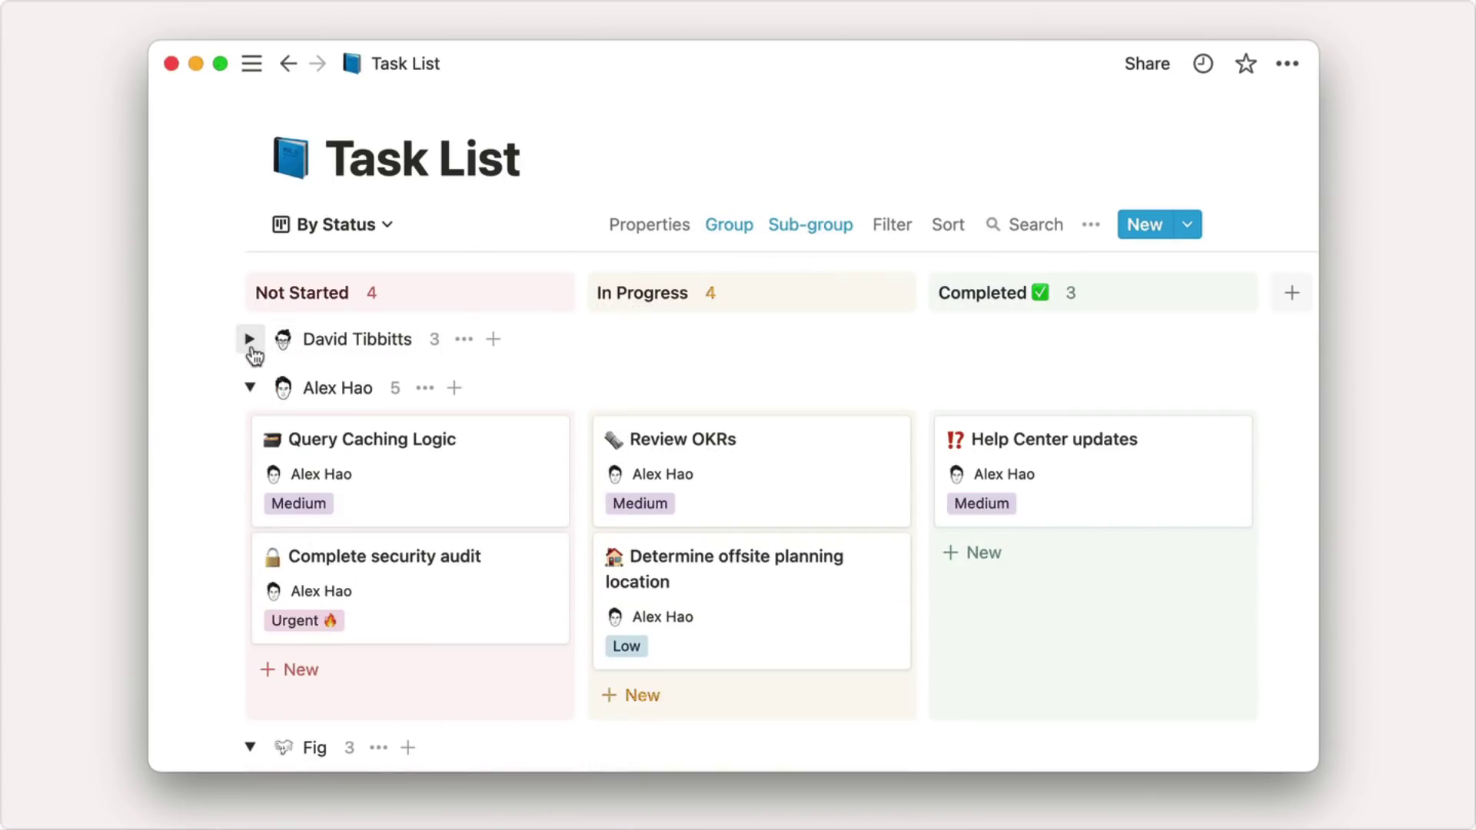
click(250, 389)
click(250, 436)
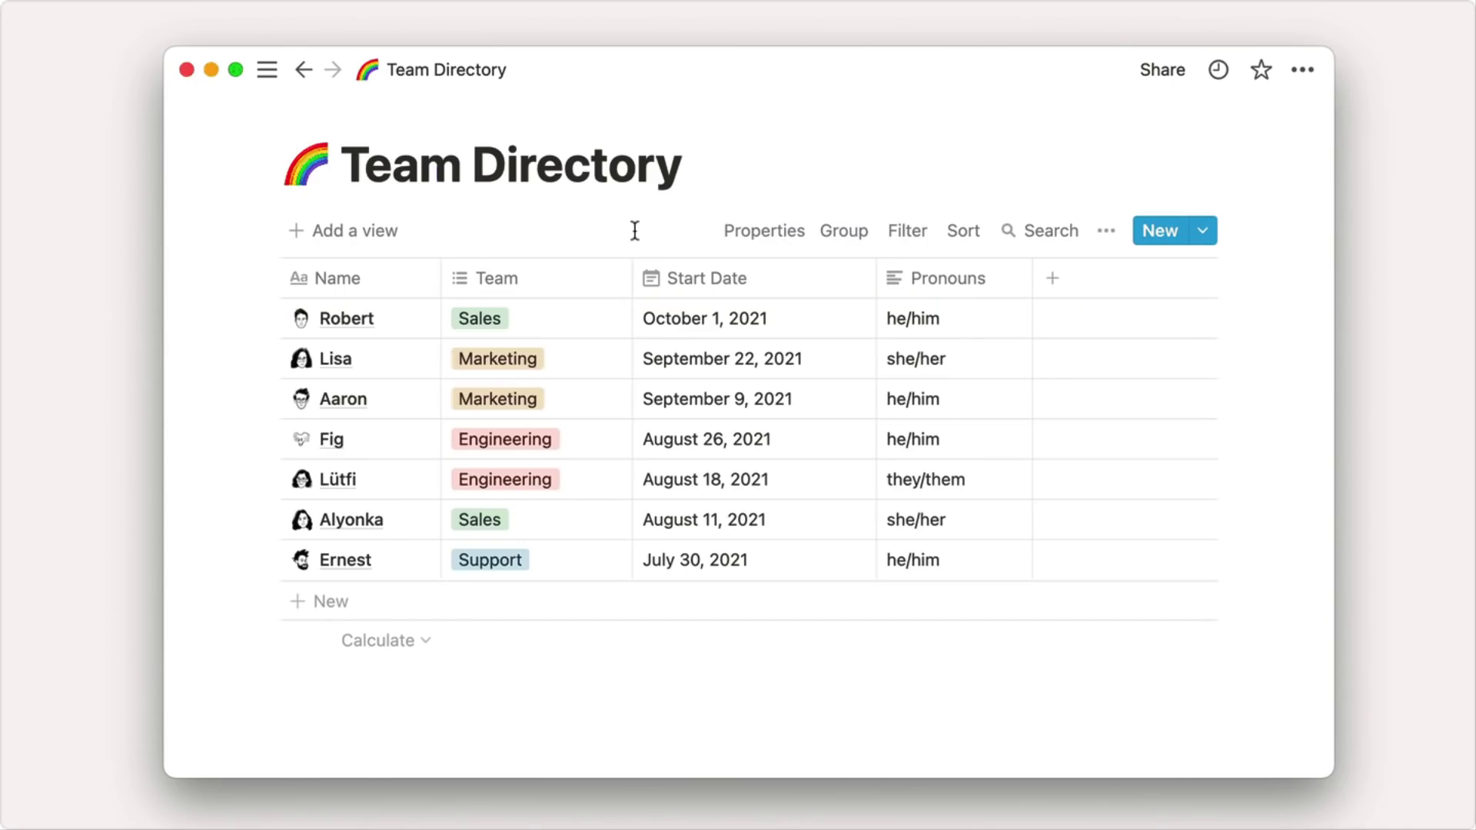
Group the Team Directory rows by the Team property and hide the empty No Team group
click(844, 231)
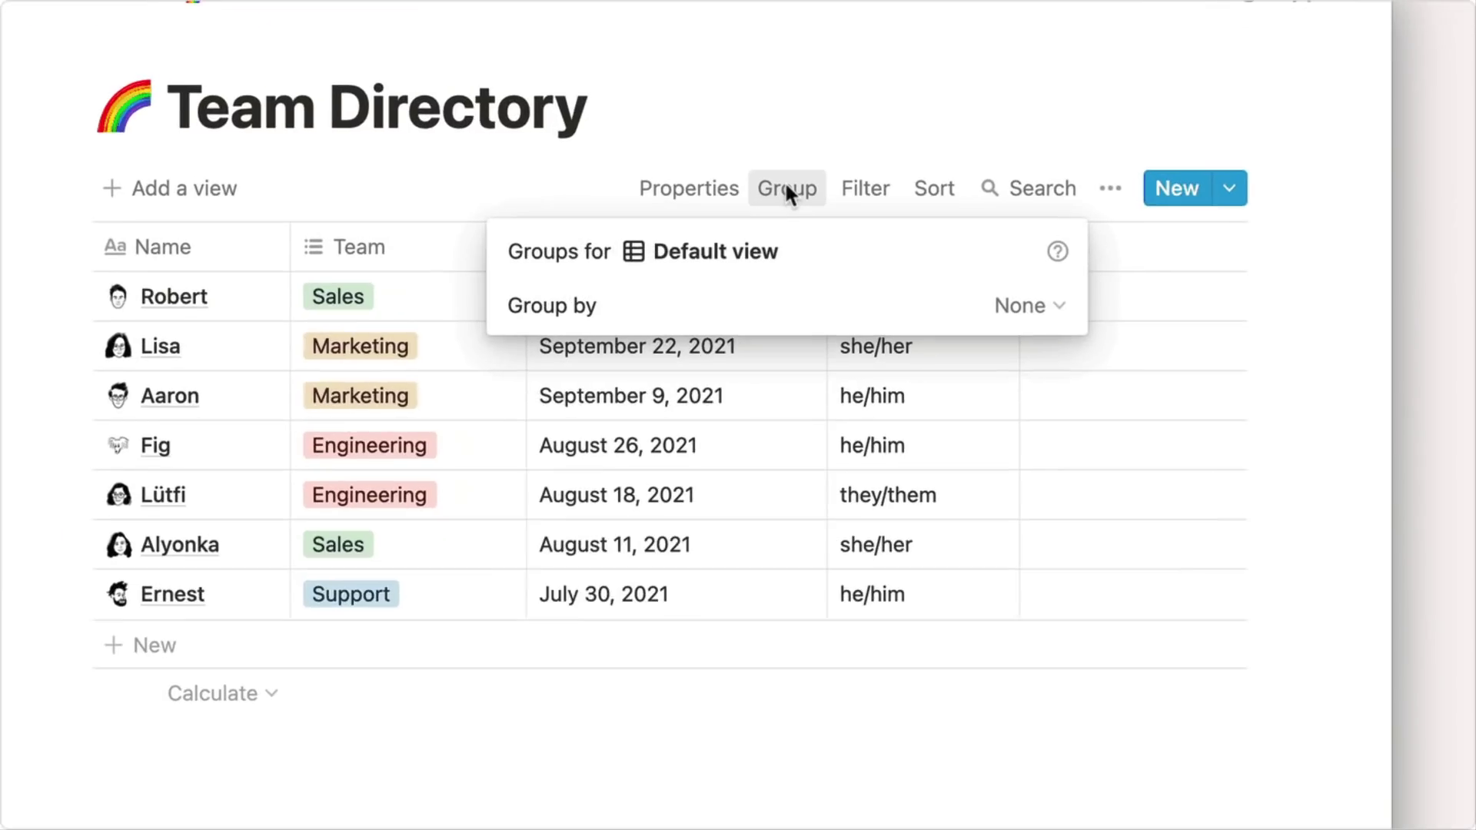
click(982, 306)
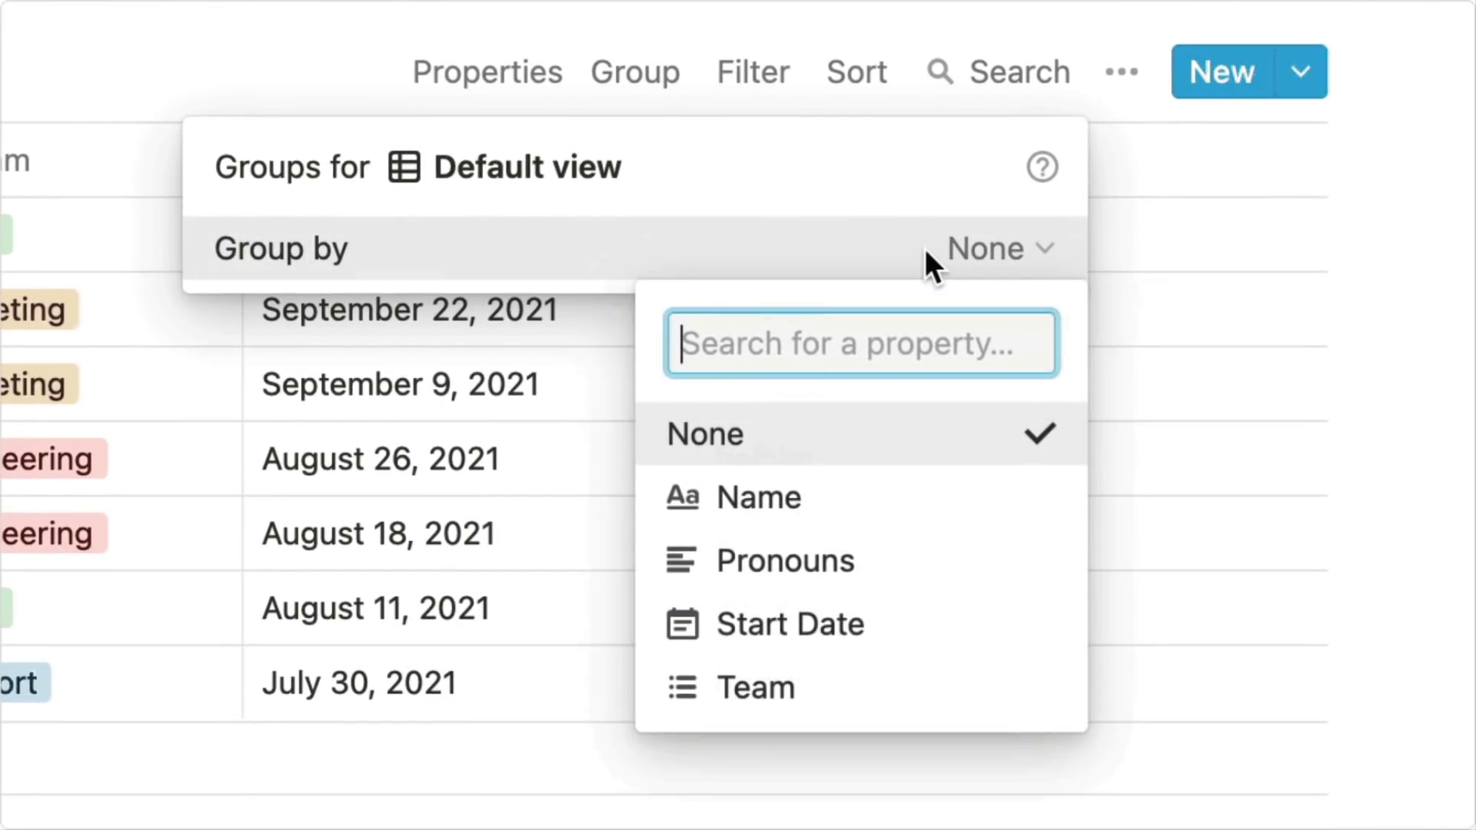
click(929, 690)
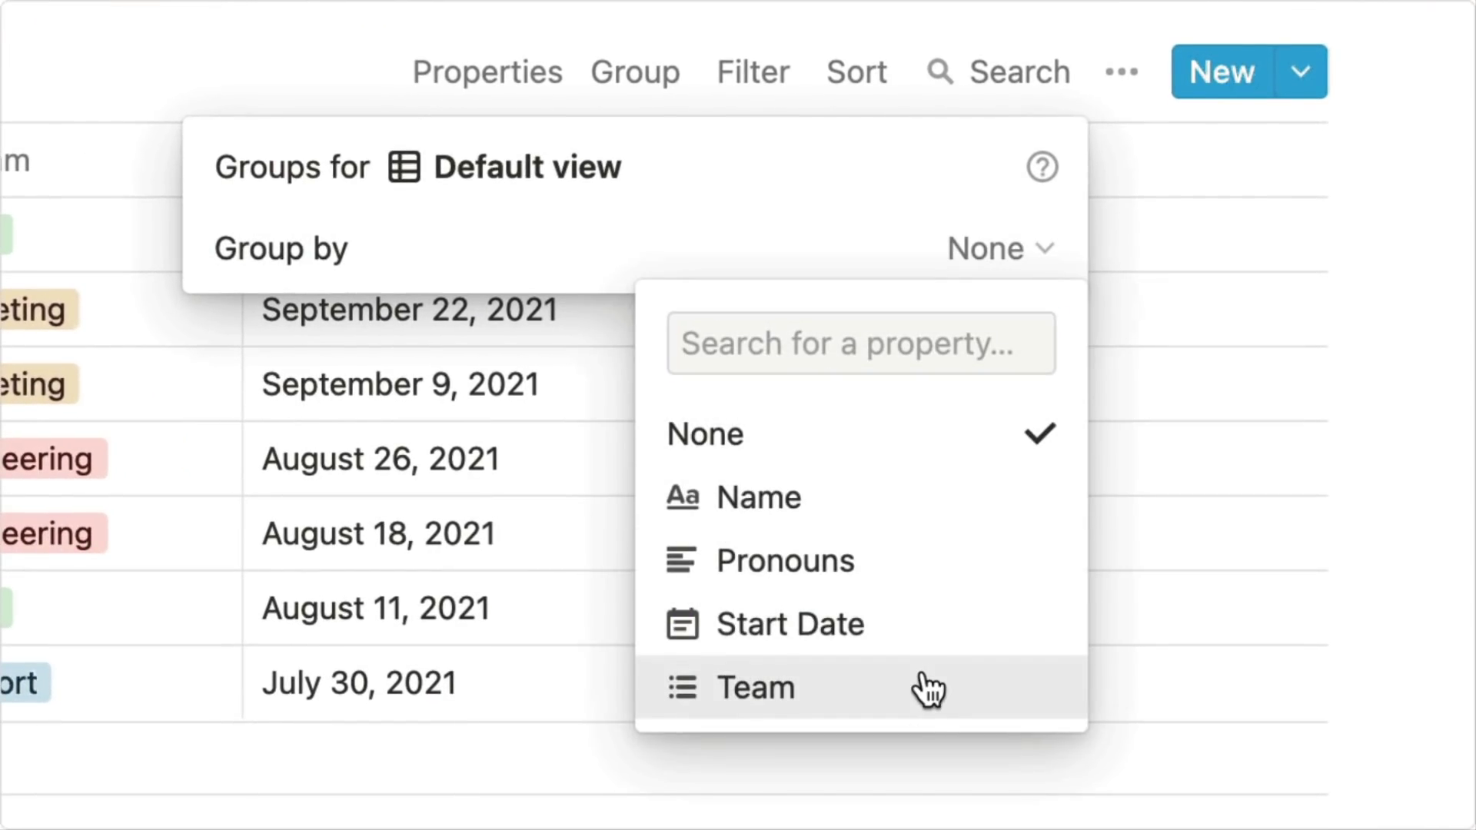
click(929, 689)
click(963, 201)
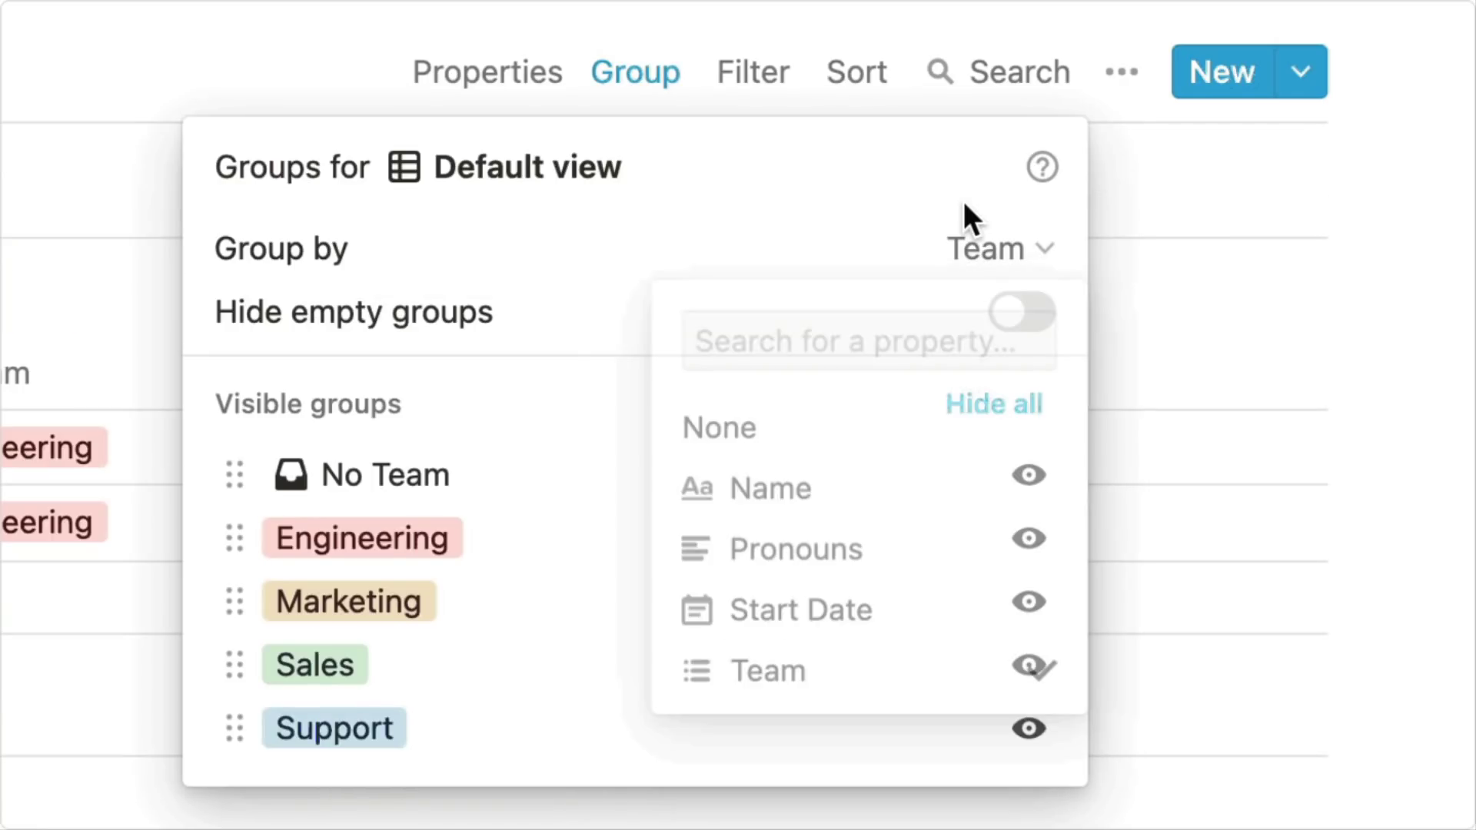
click(1016, 329)
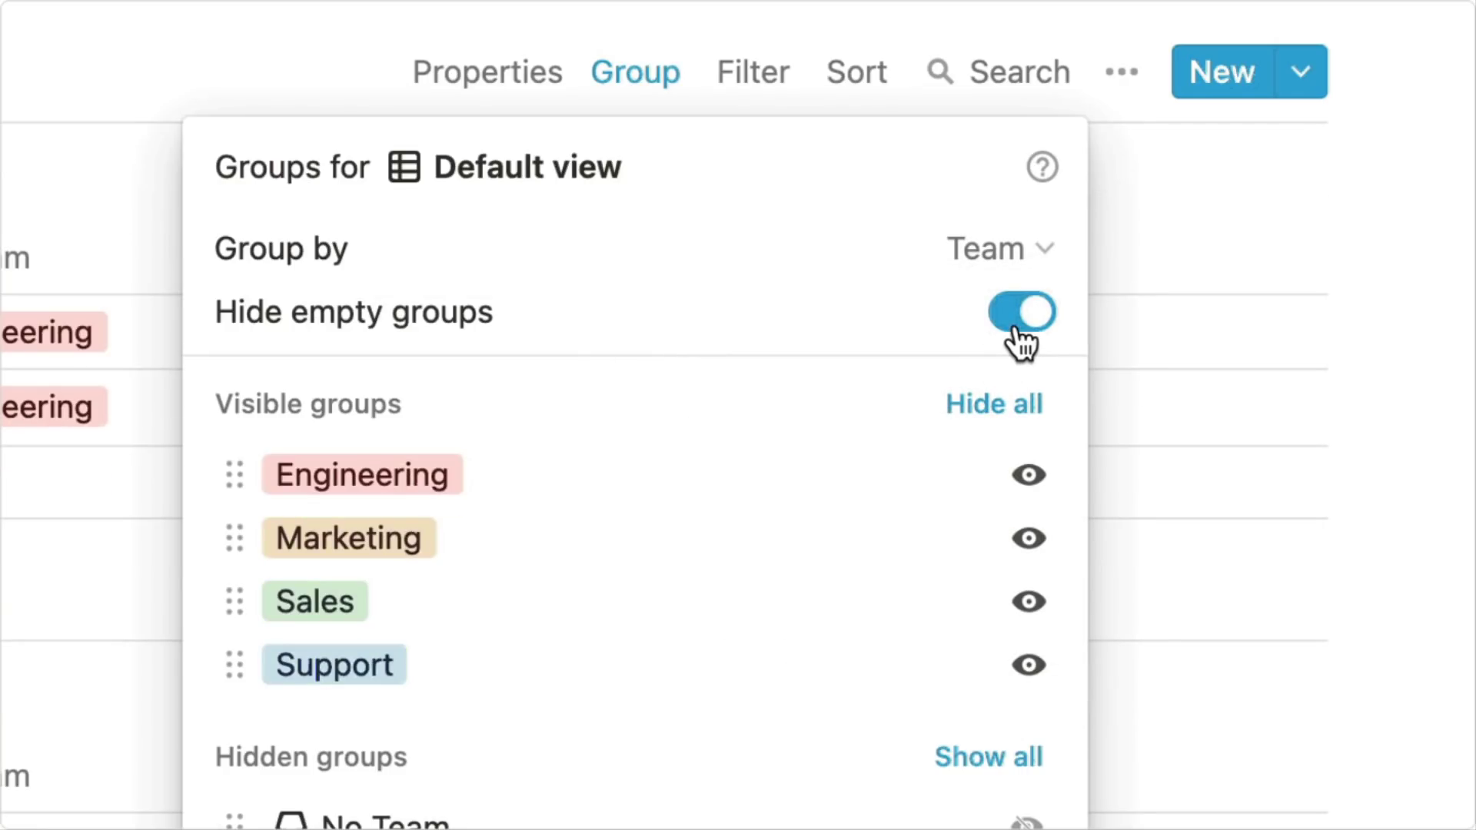
key(Escape)
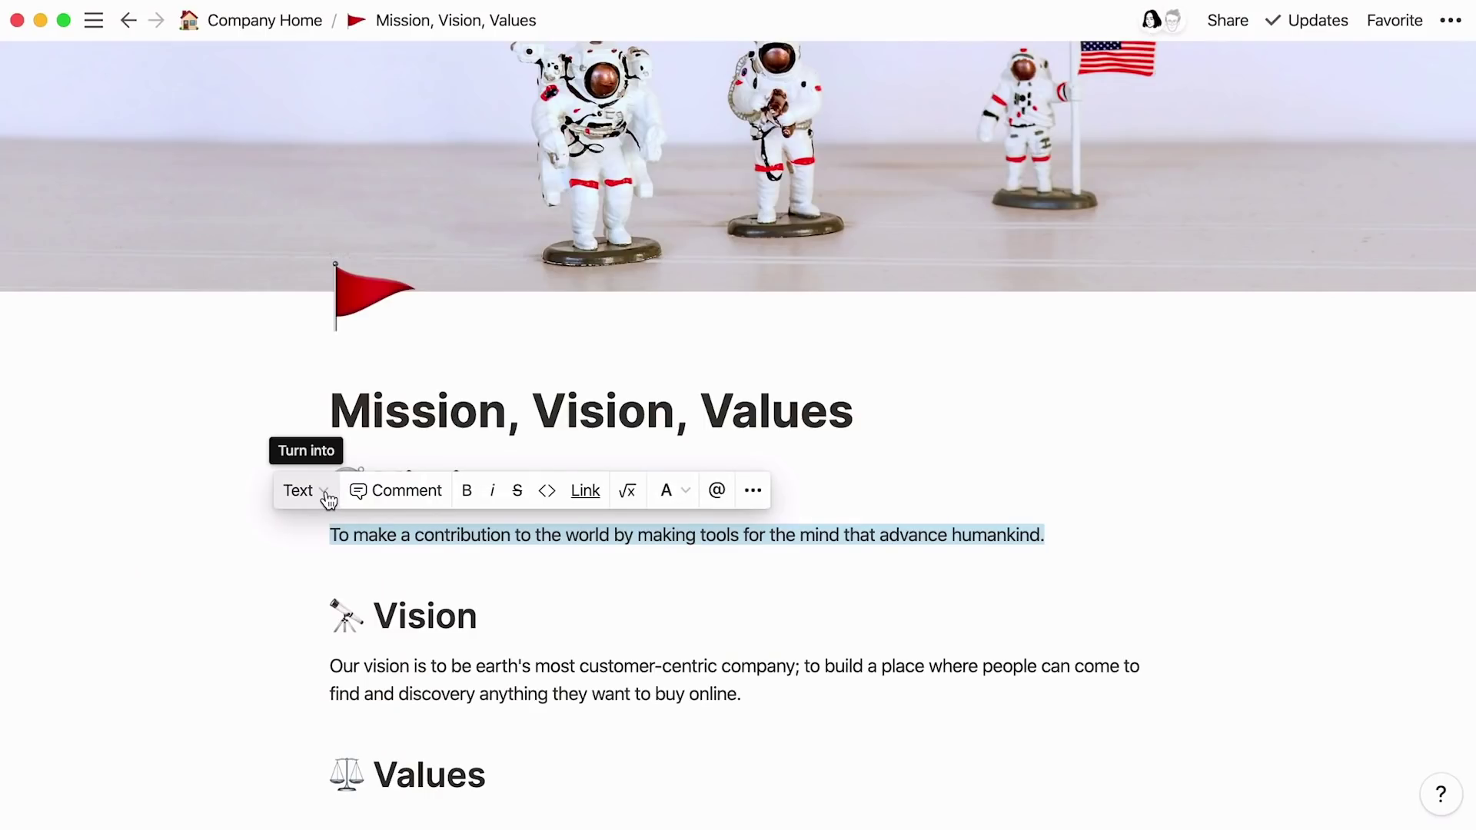
click(325, 494)
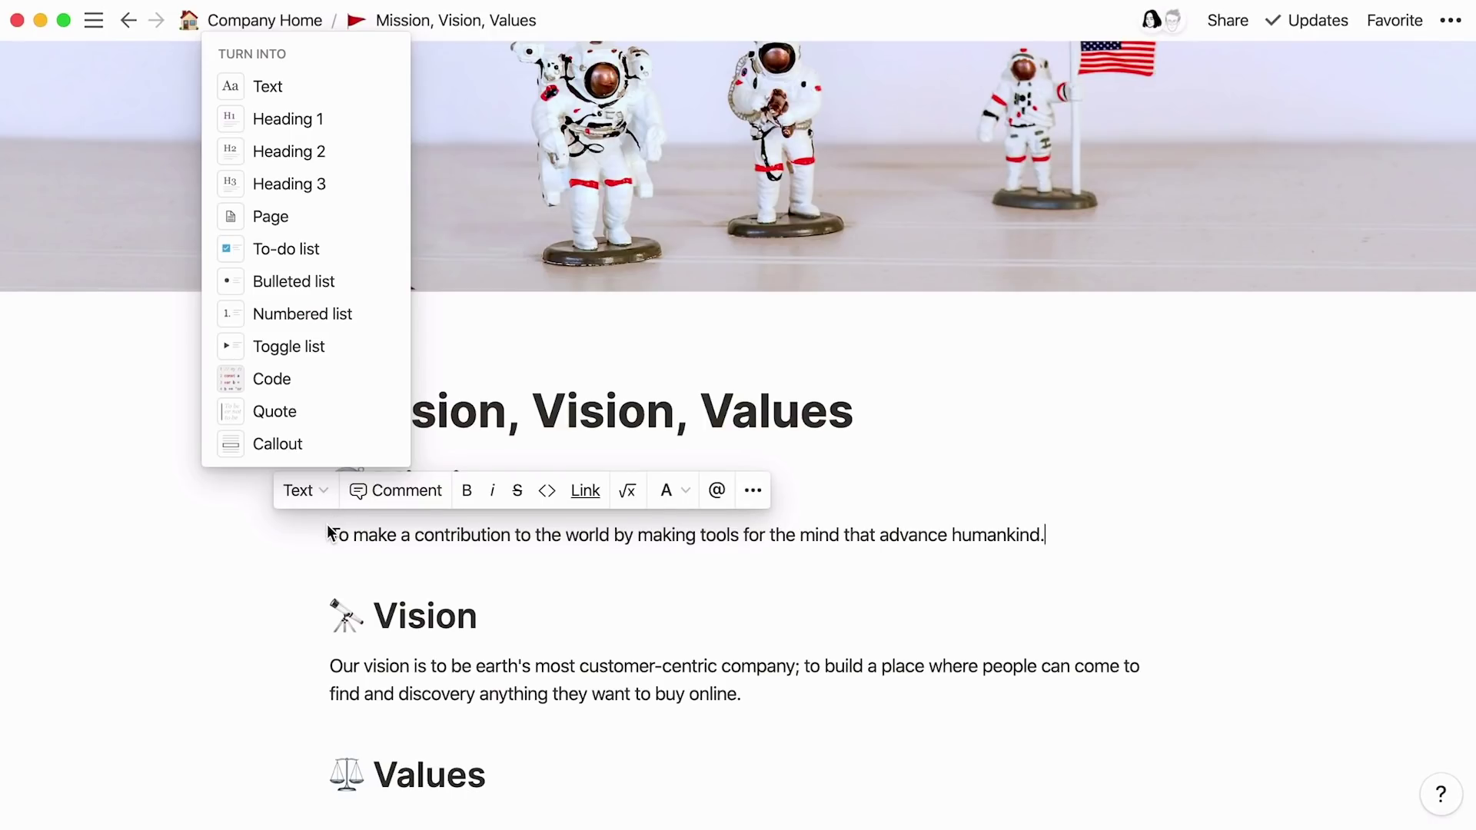
Add an empty block below the Mission sentence and browse the block-type menu
click(1059, 532)
key(Return)
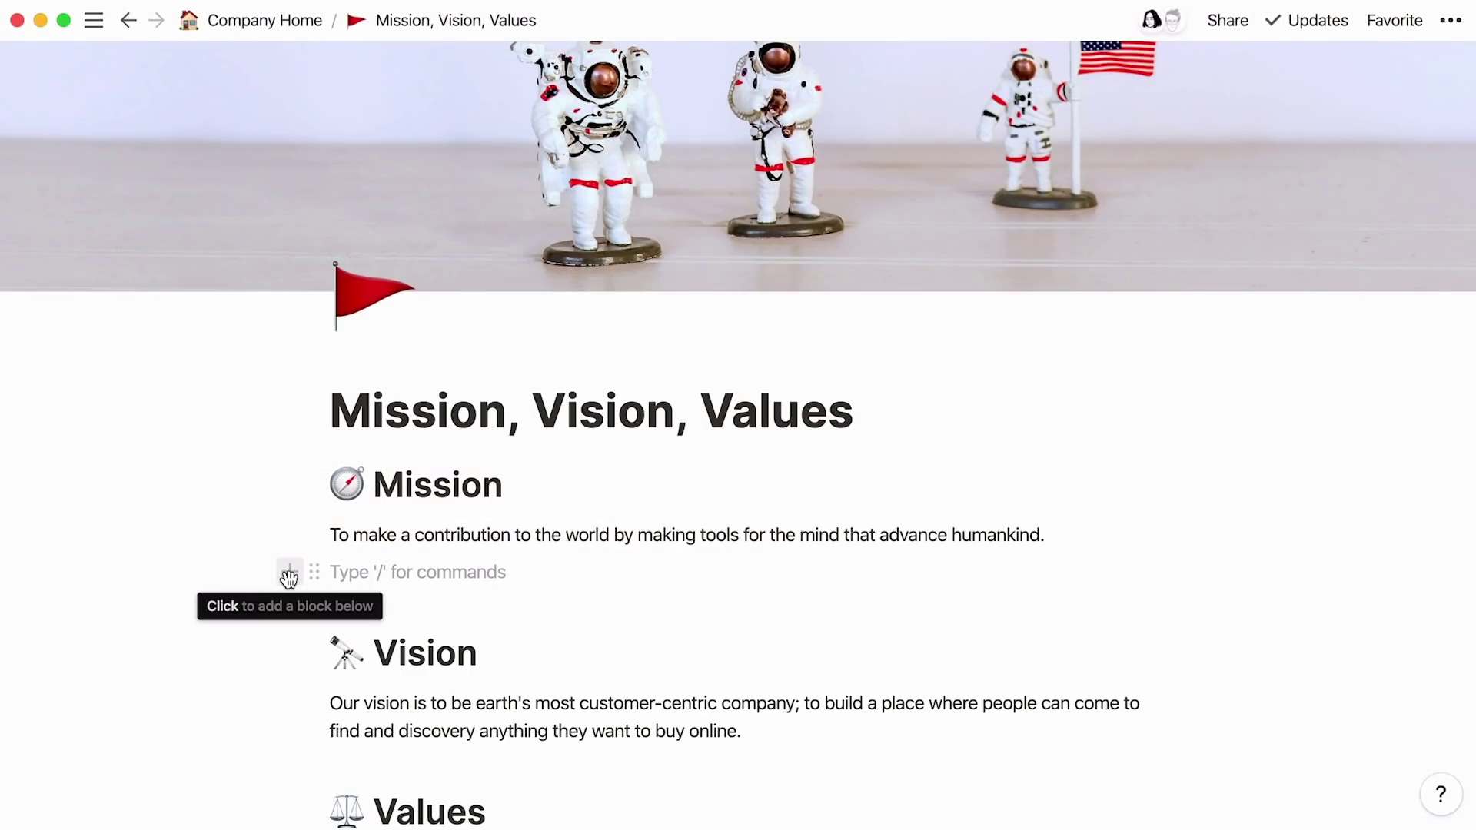
click(289, 575)
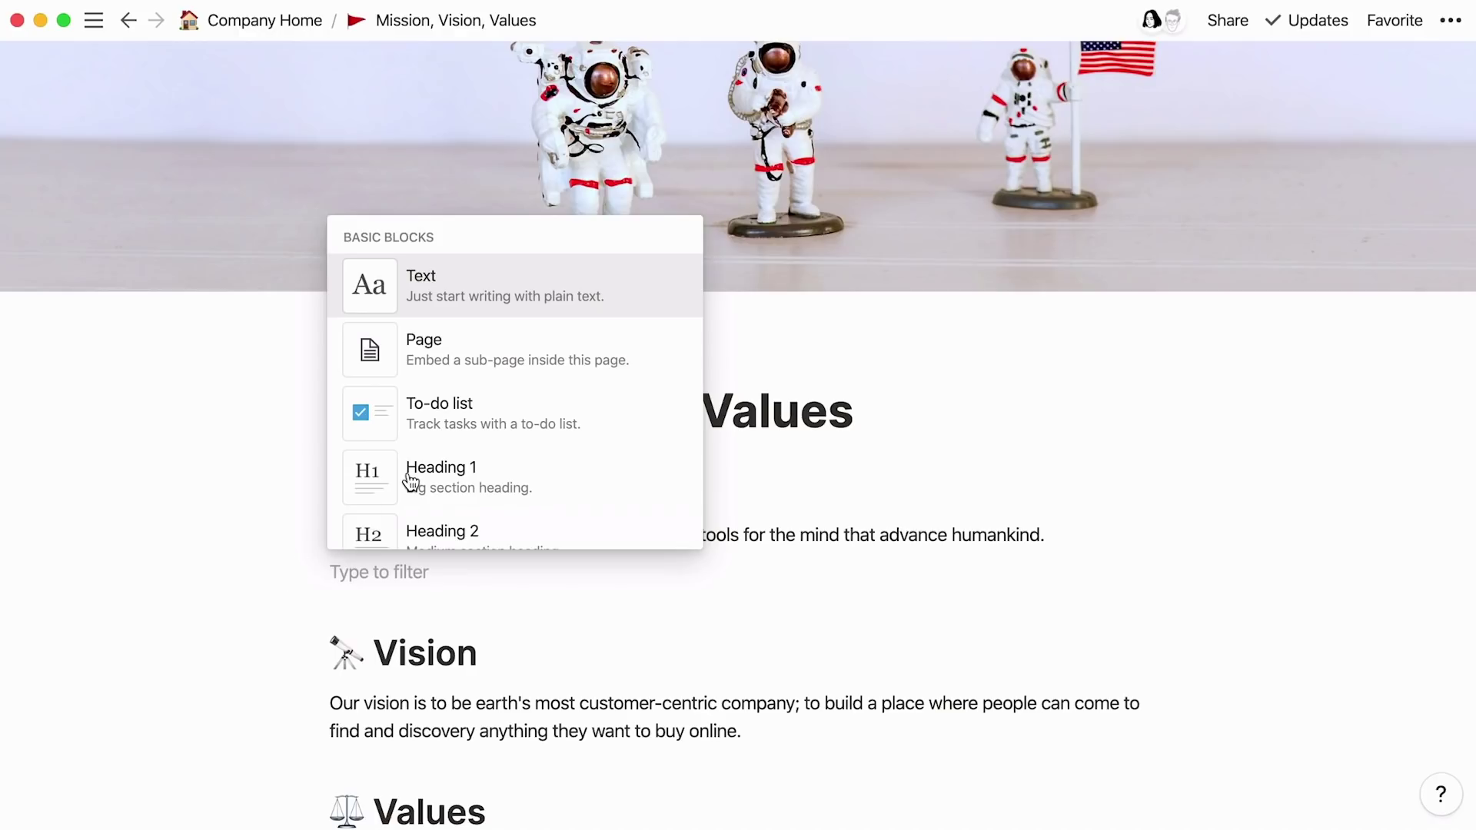
scroll(642, 282, down, 15)
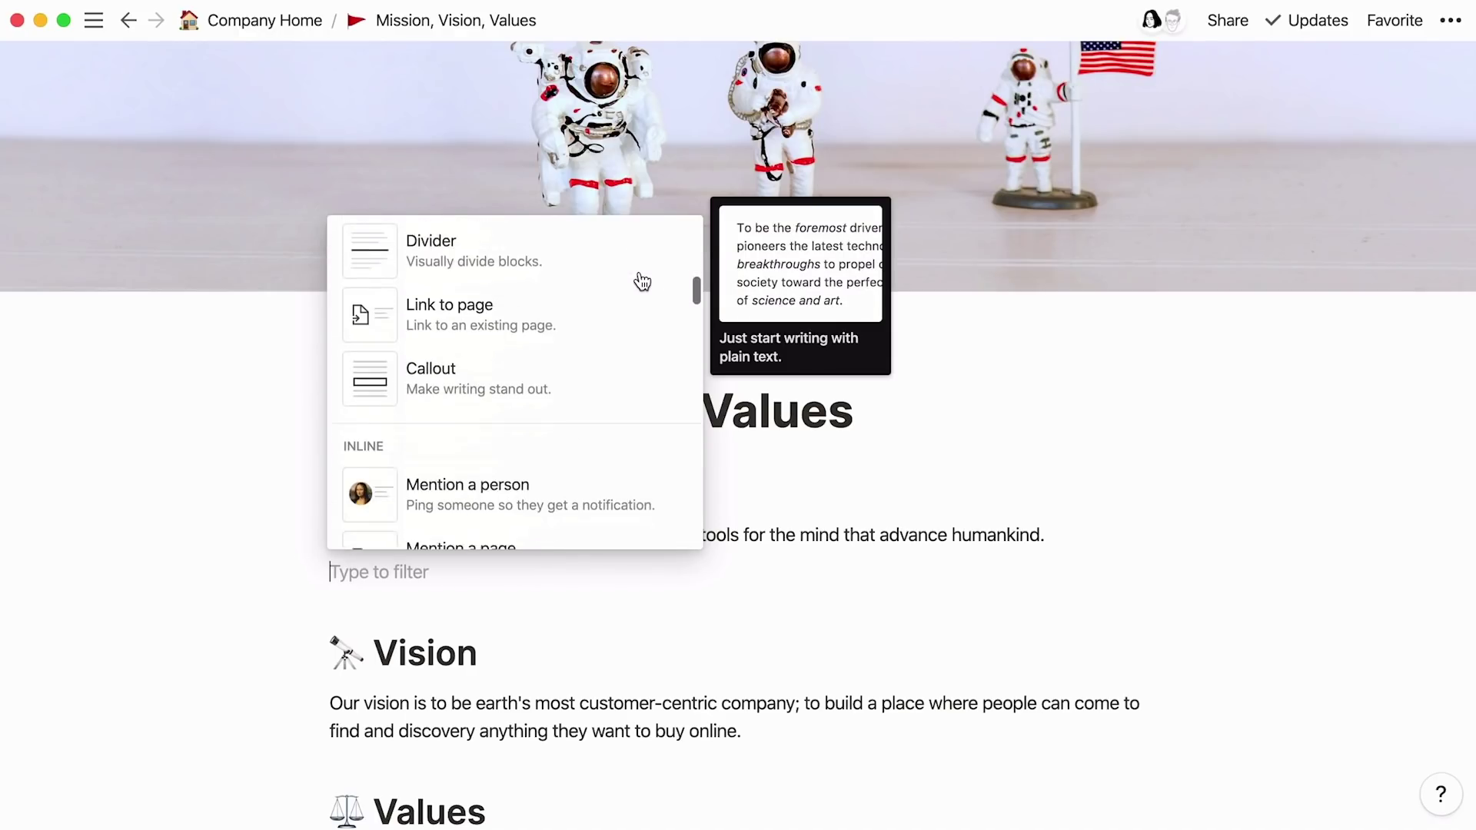
scroll(642, 282, down, 5)
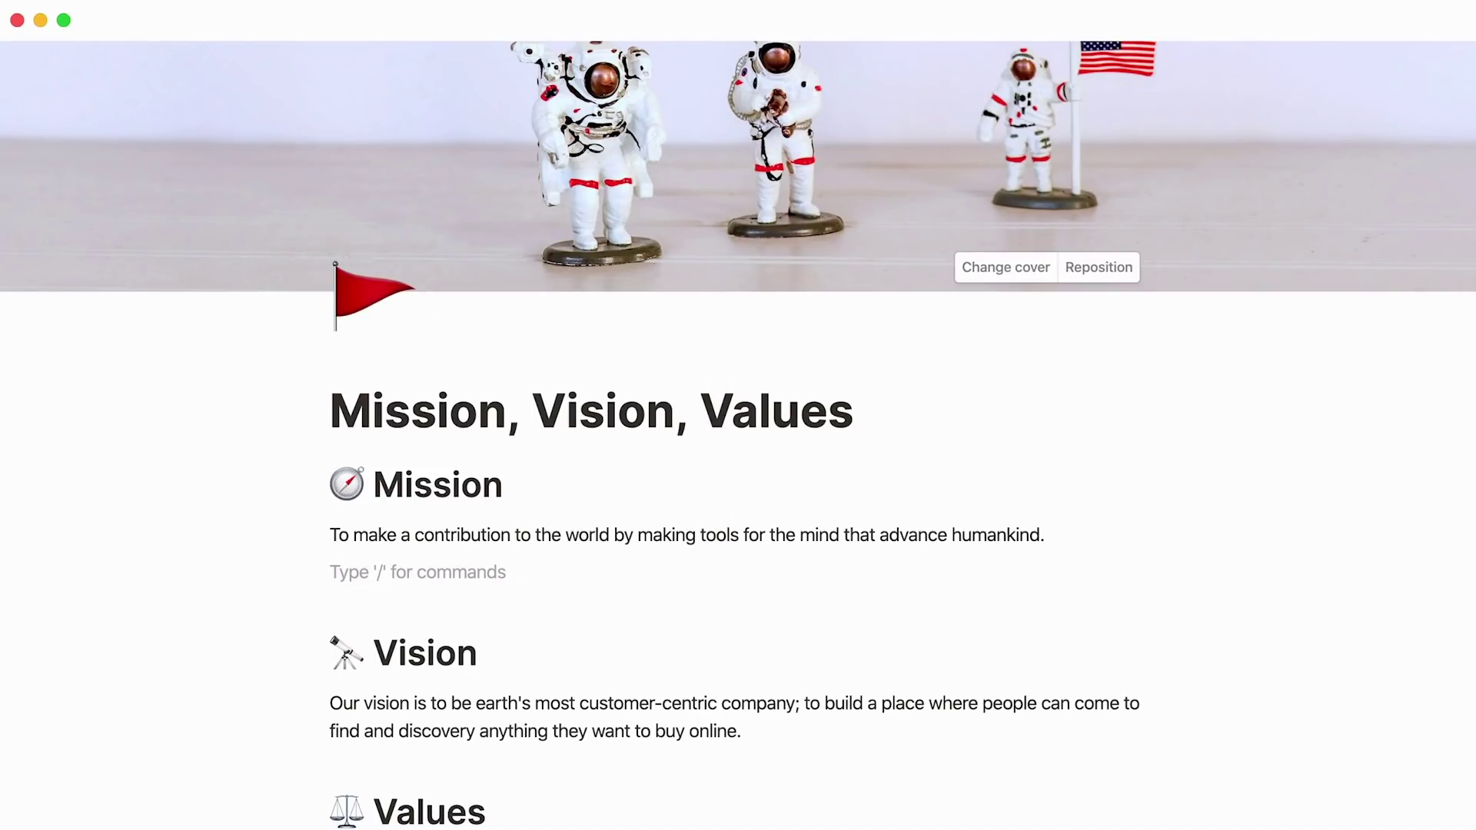